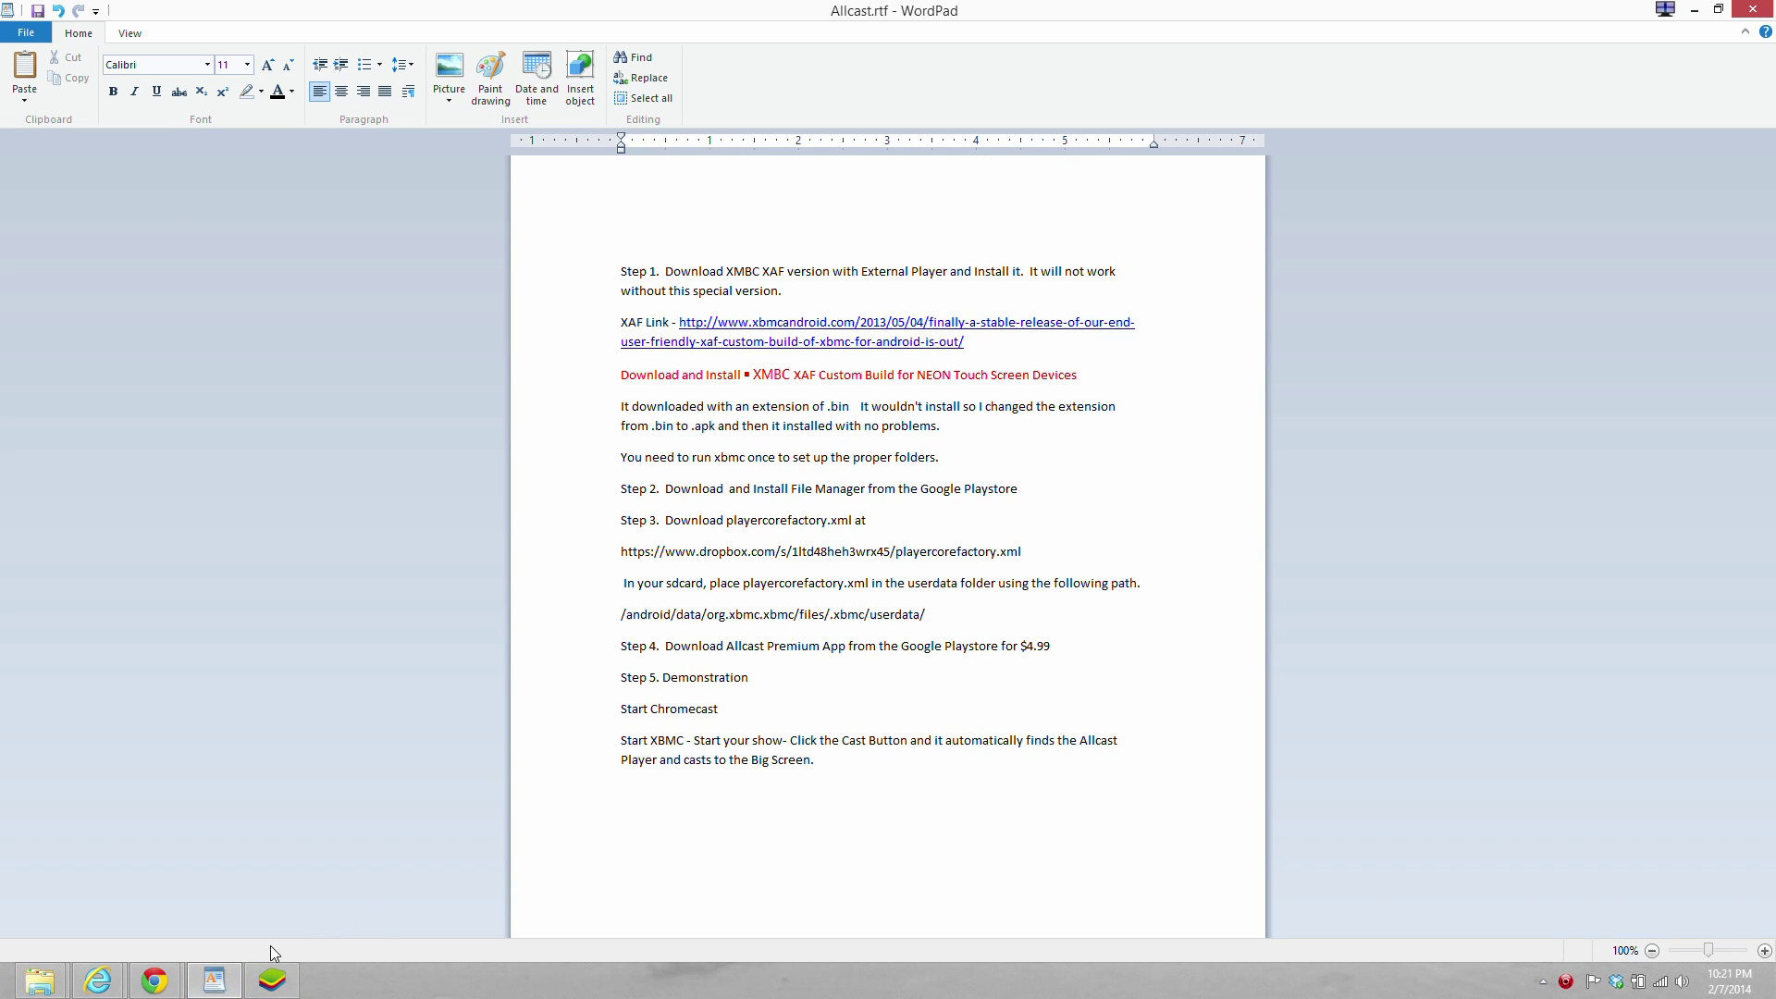
Switch to the XBMC for Android page in Internet Explorer and select its web address.
mouse_move(210, 981)
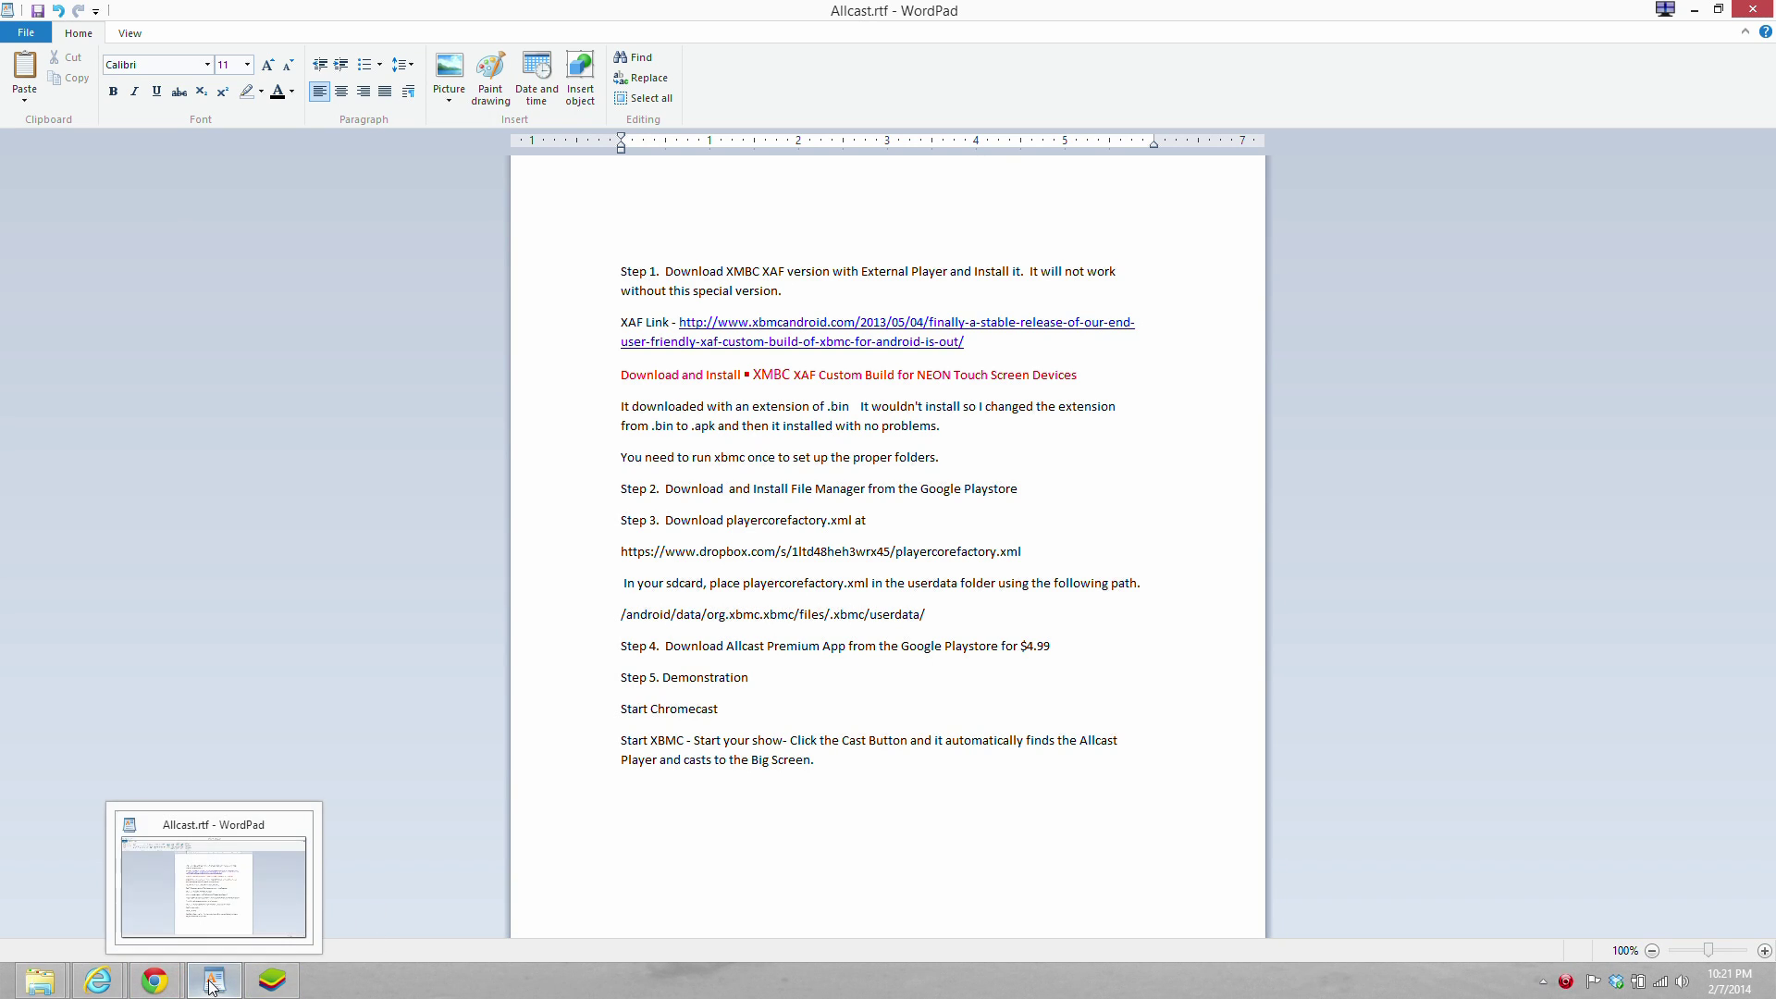
mouse_move(97, 981)
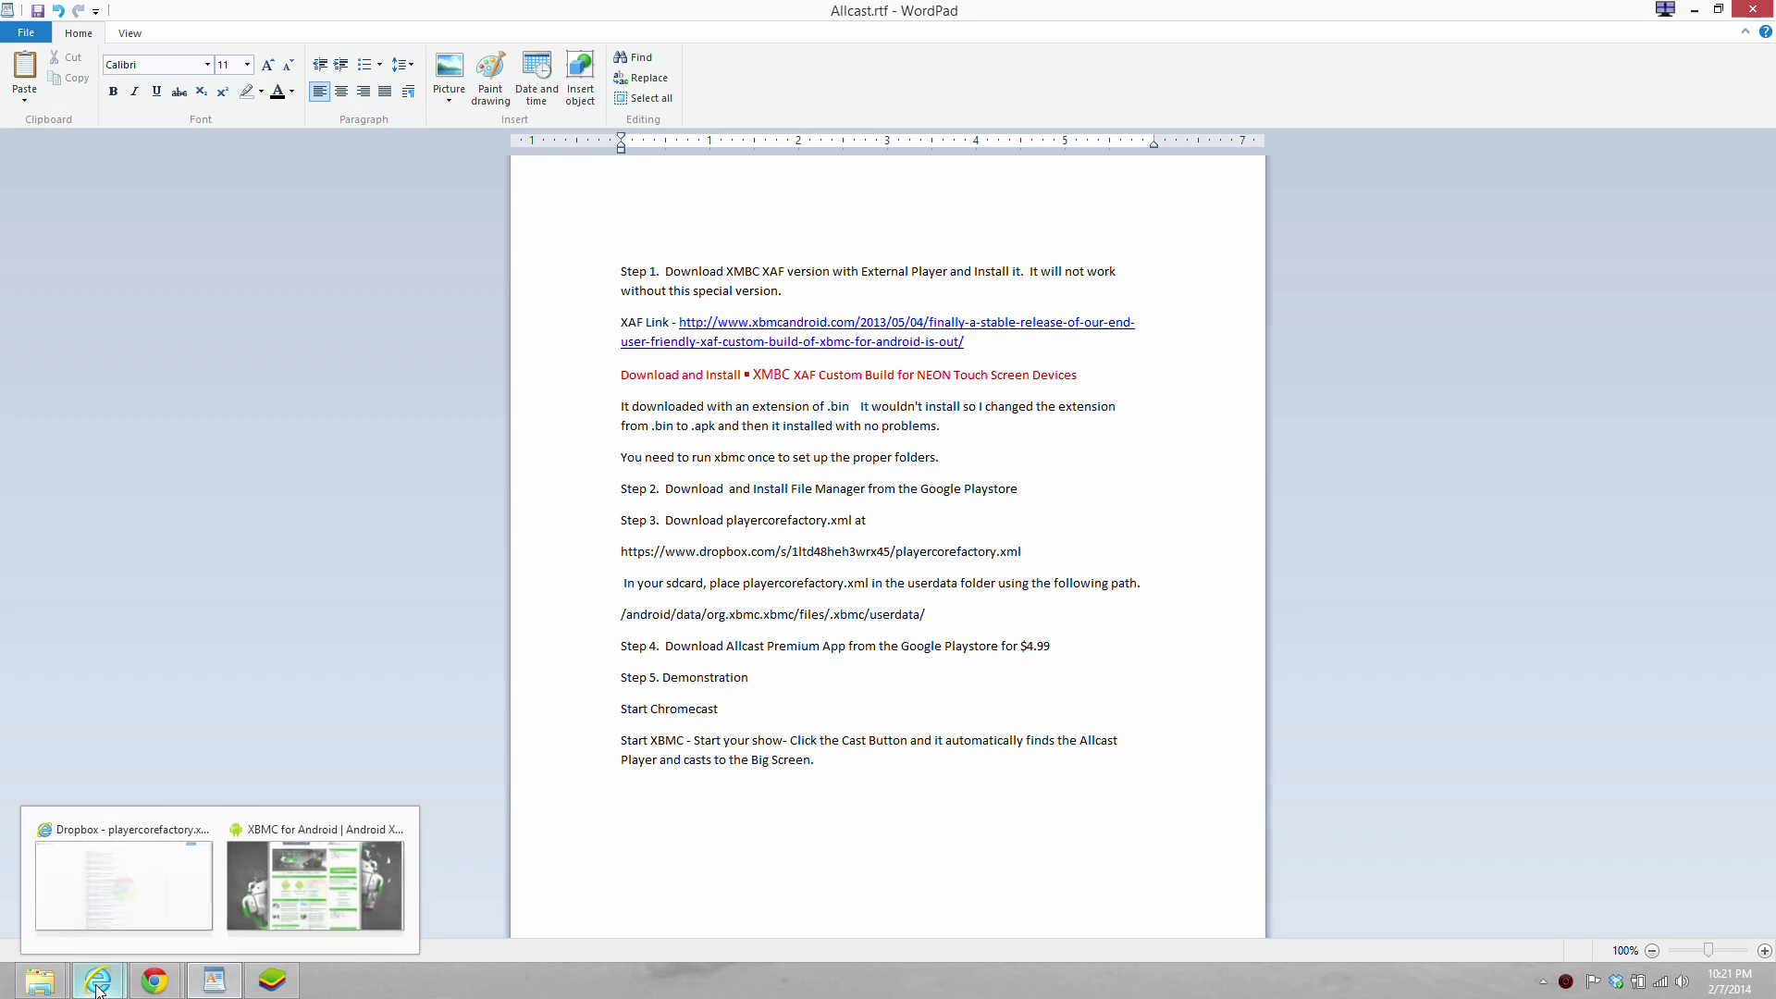
left_click(274, 915)
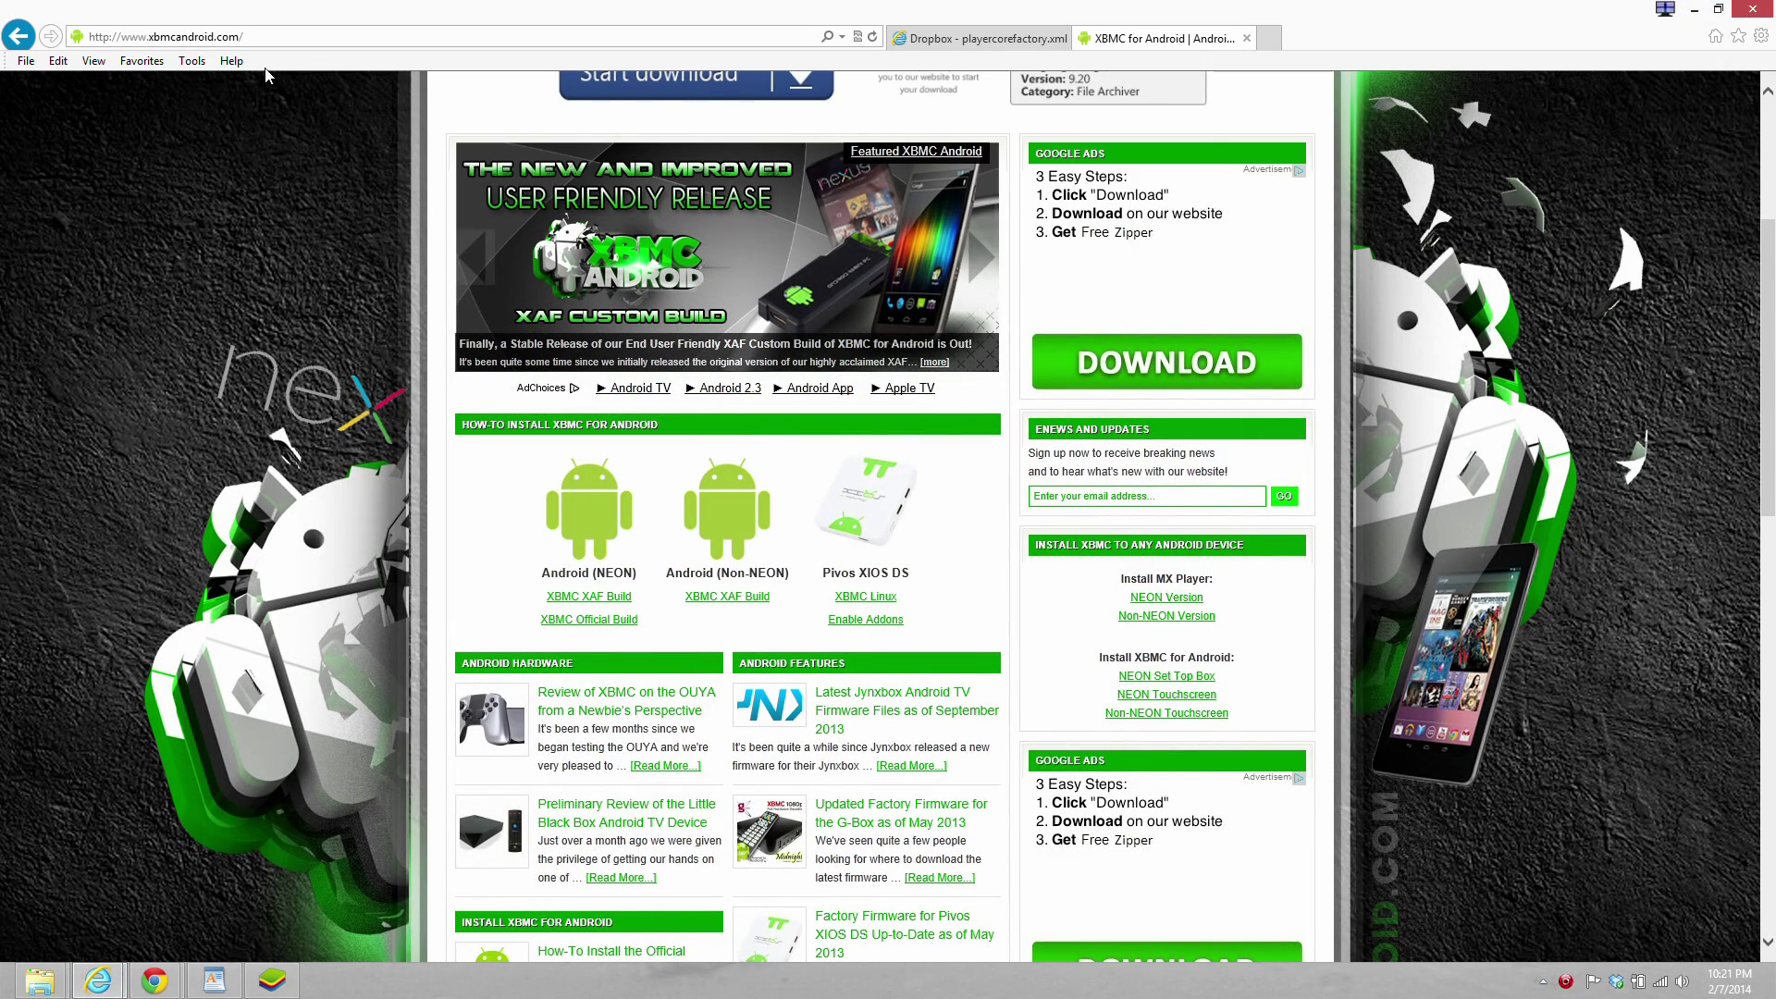
left_click(245, 37)
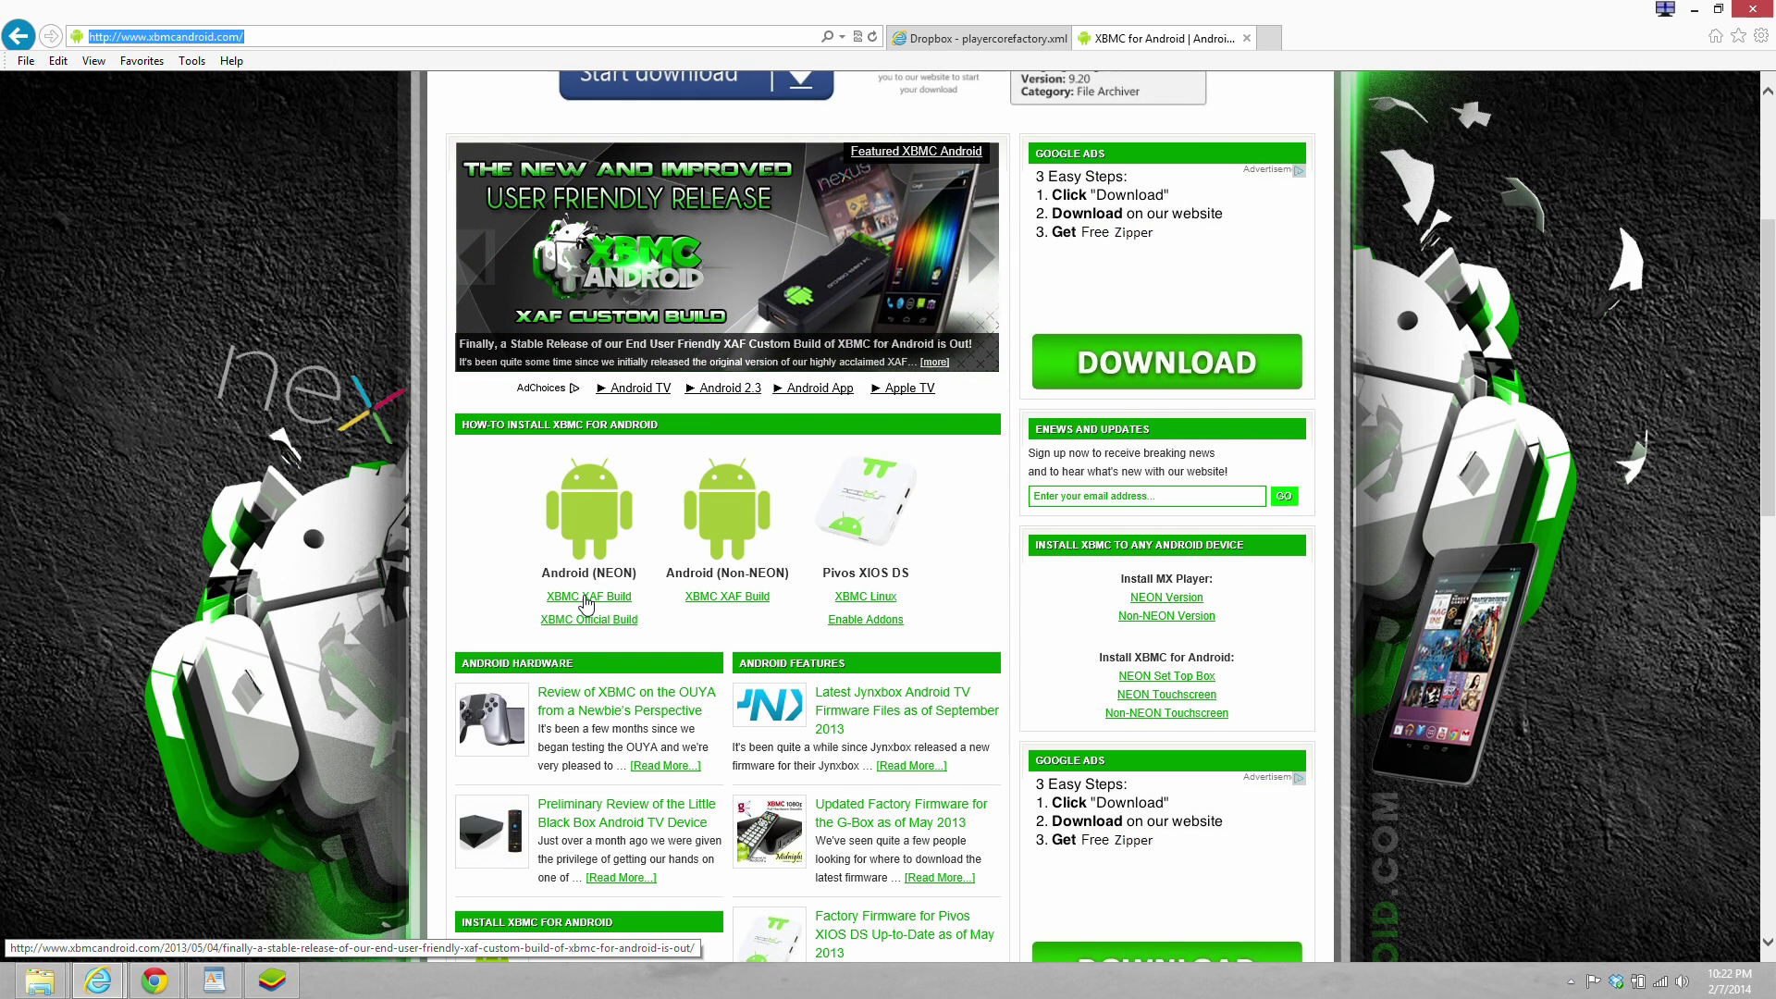
Bring up the Dropbox page for playercorefactory.xml, select its web address and examine the file through to its closing player rules.
left_click(218, 979)
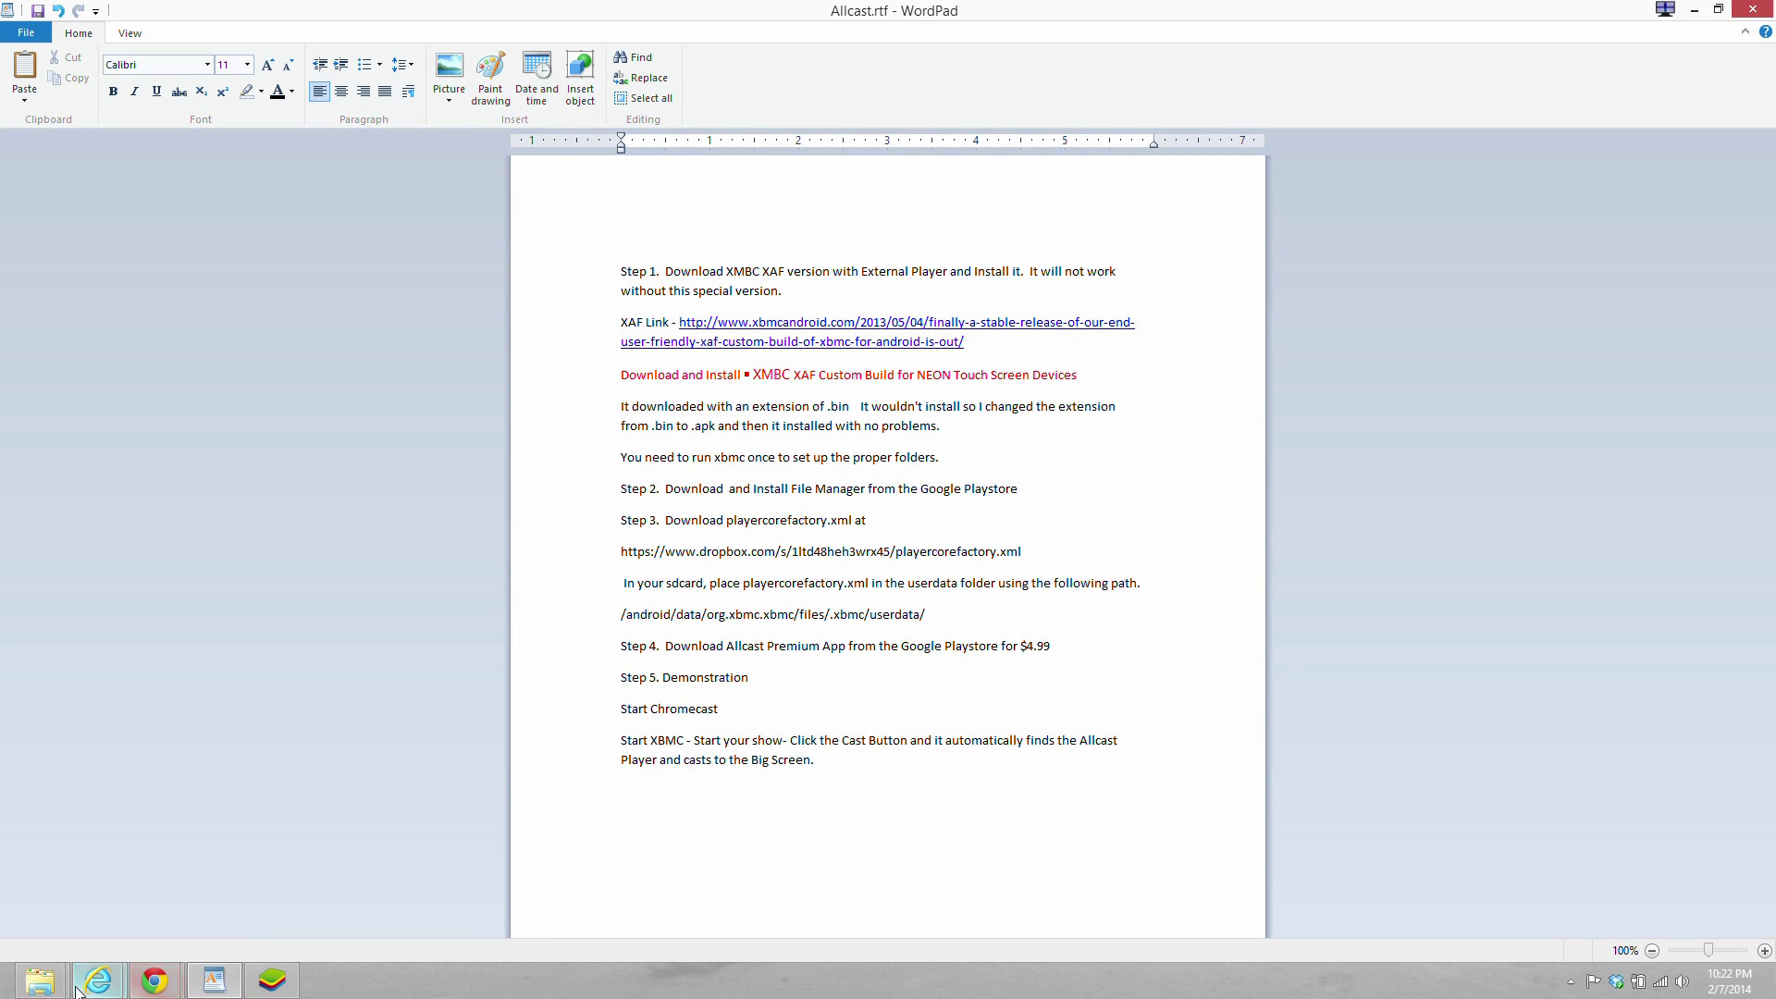
mouse_move(94, 988)
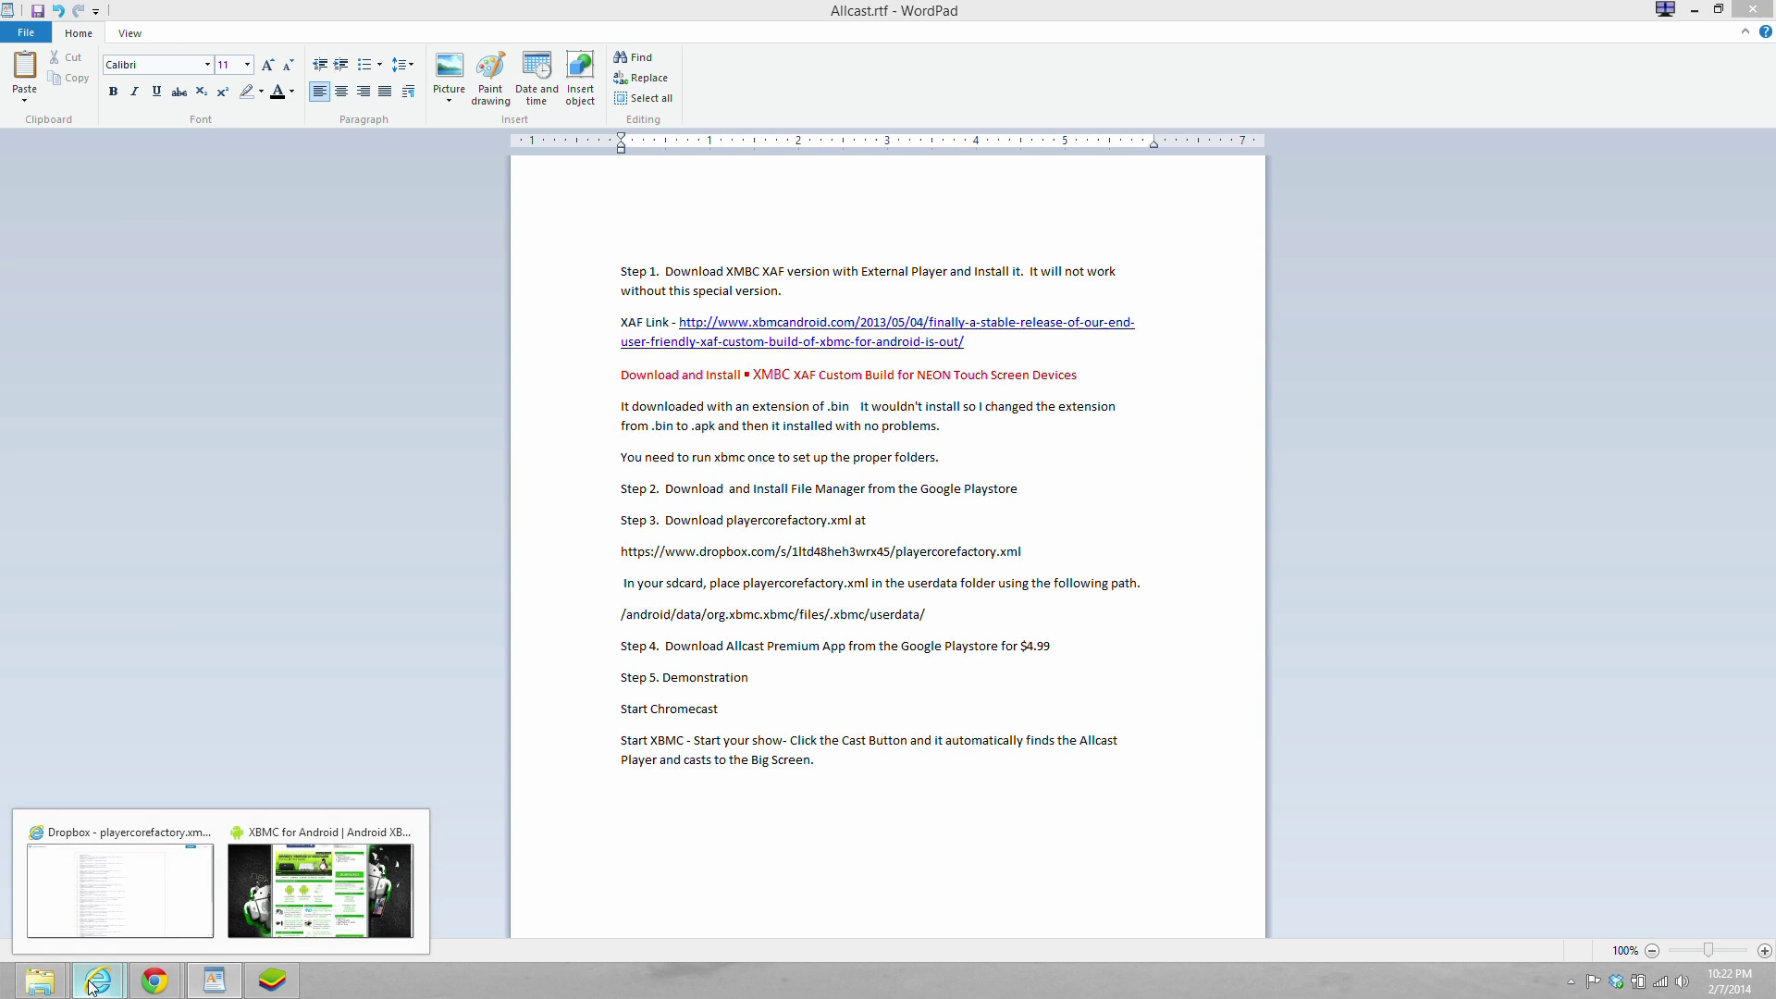
left_click(108, 925)
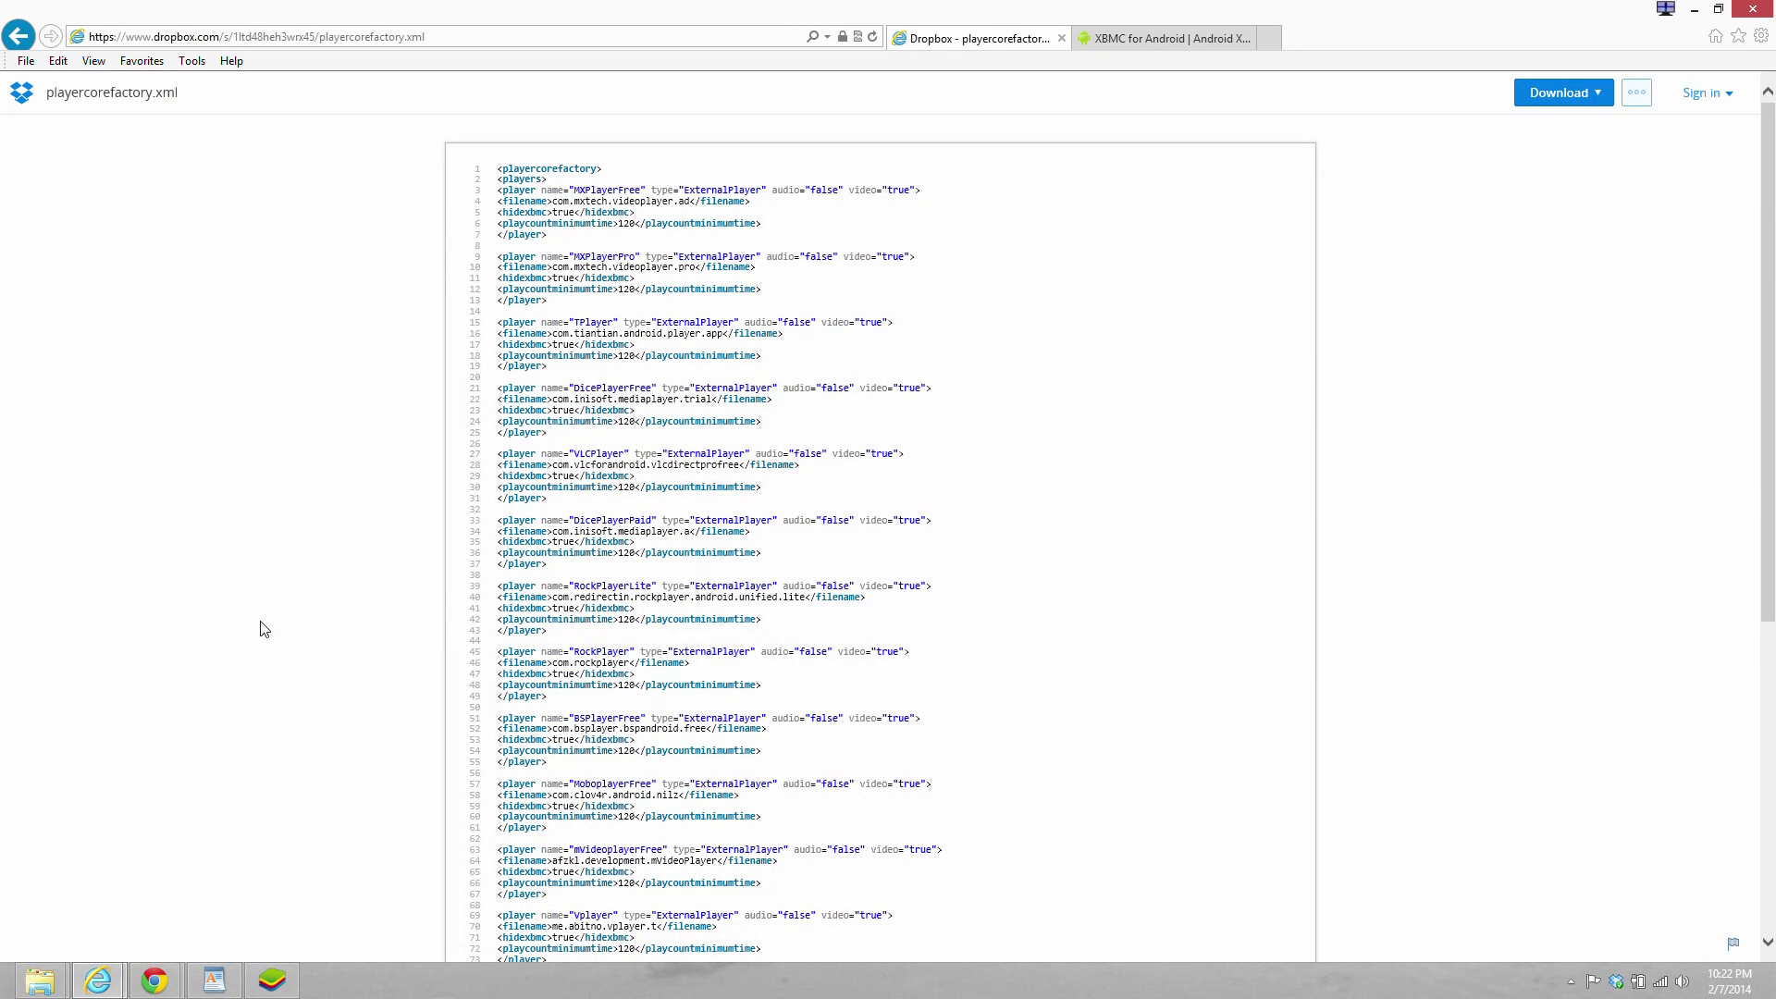
left_click(304, 41)
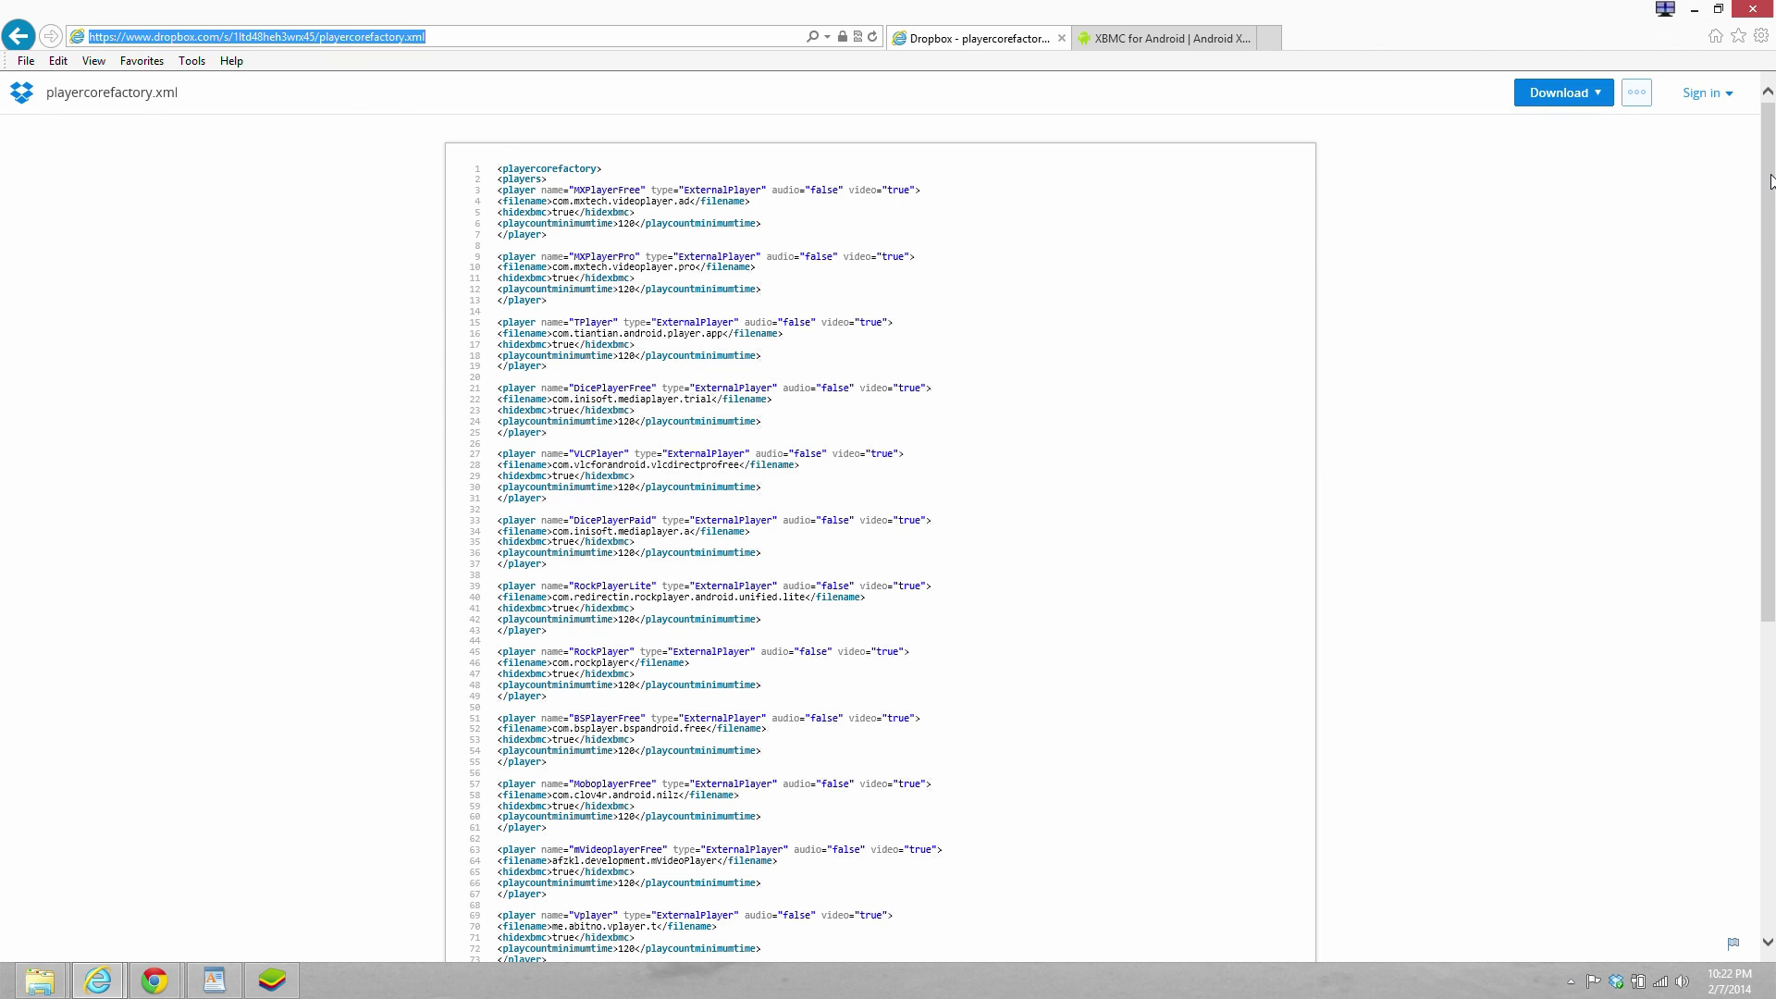
scroll(1380, 660, "down", 5)
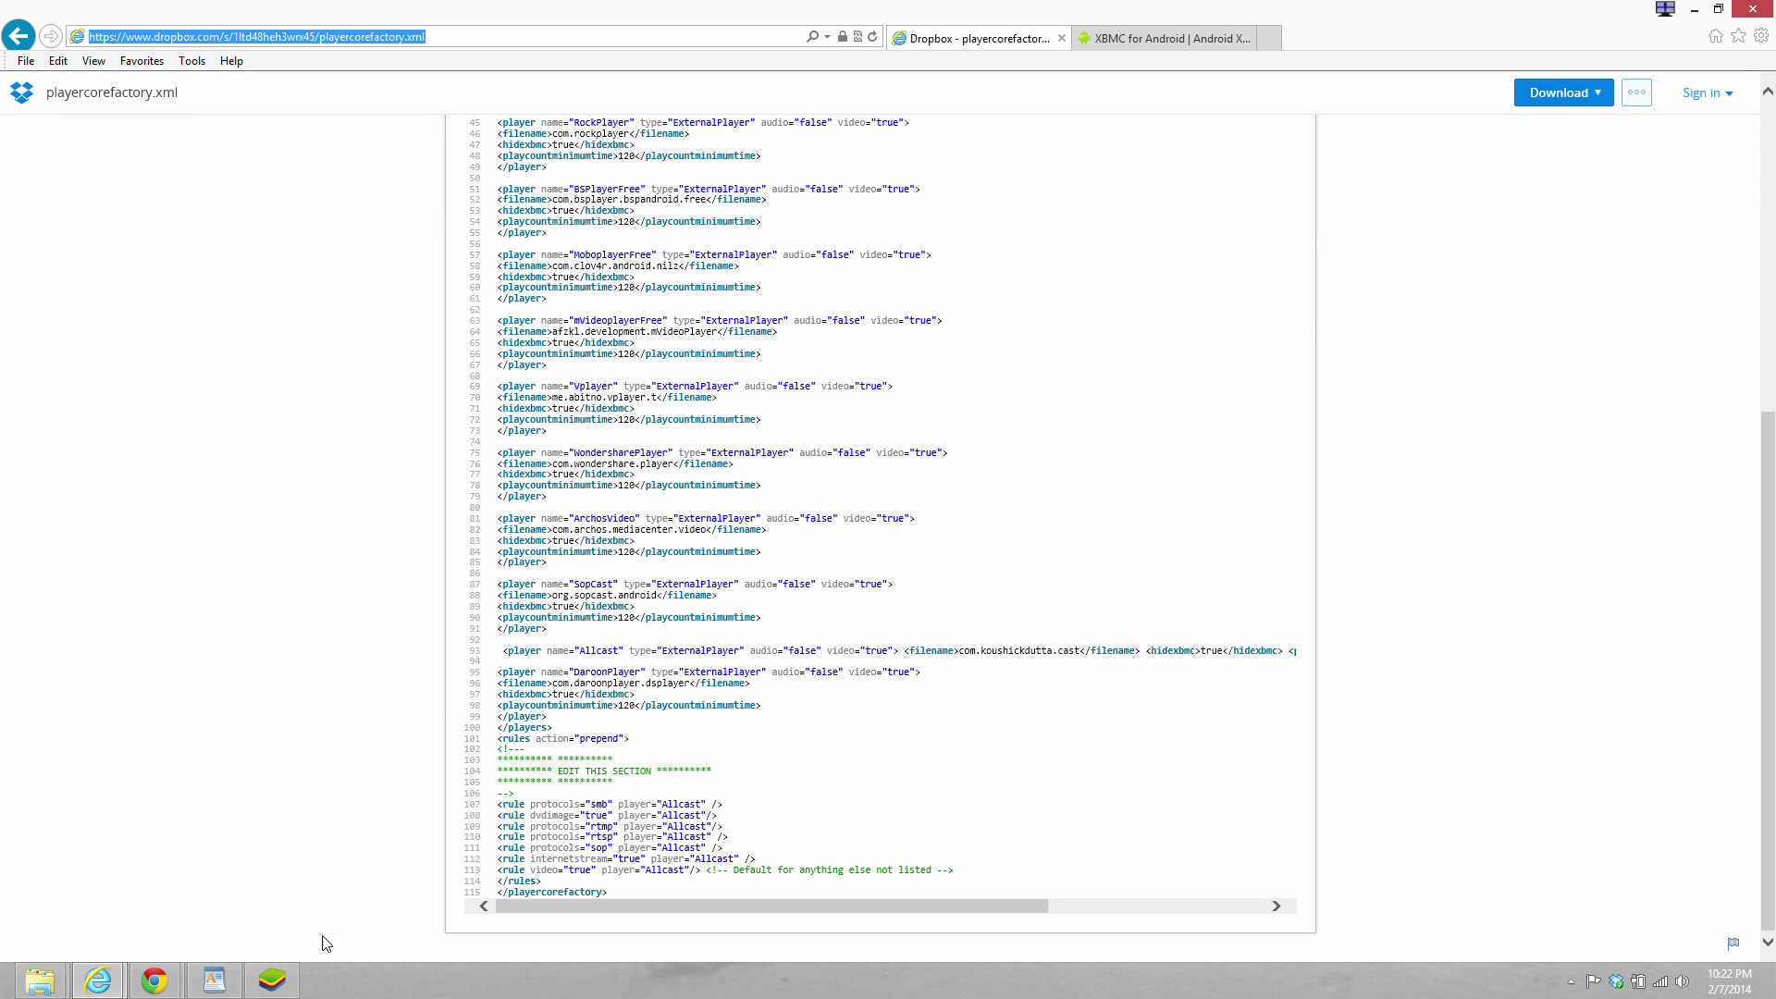
Switch to BlueStacks, search Google Play for "file manager", view the File Manager (Explorer) app page, and return to the home screen.
left_click(274, 979)
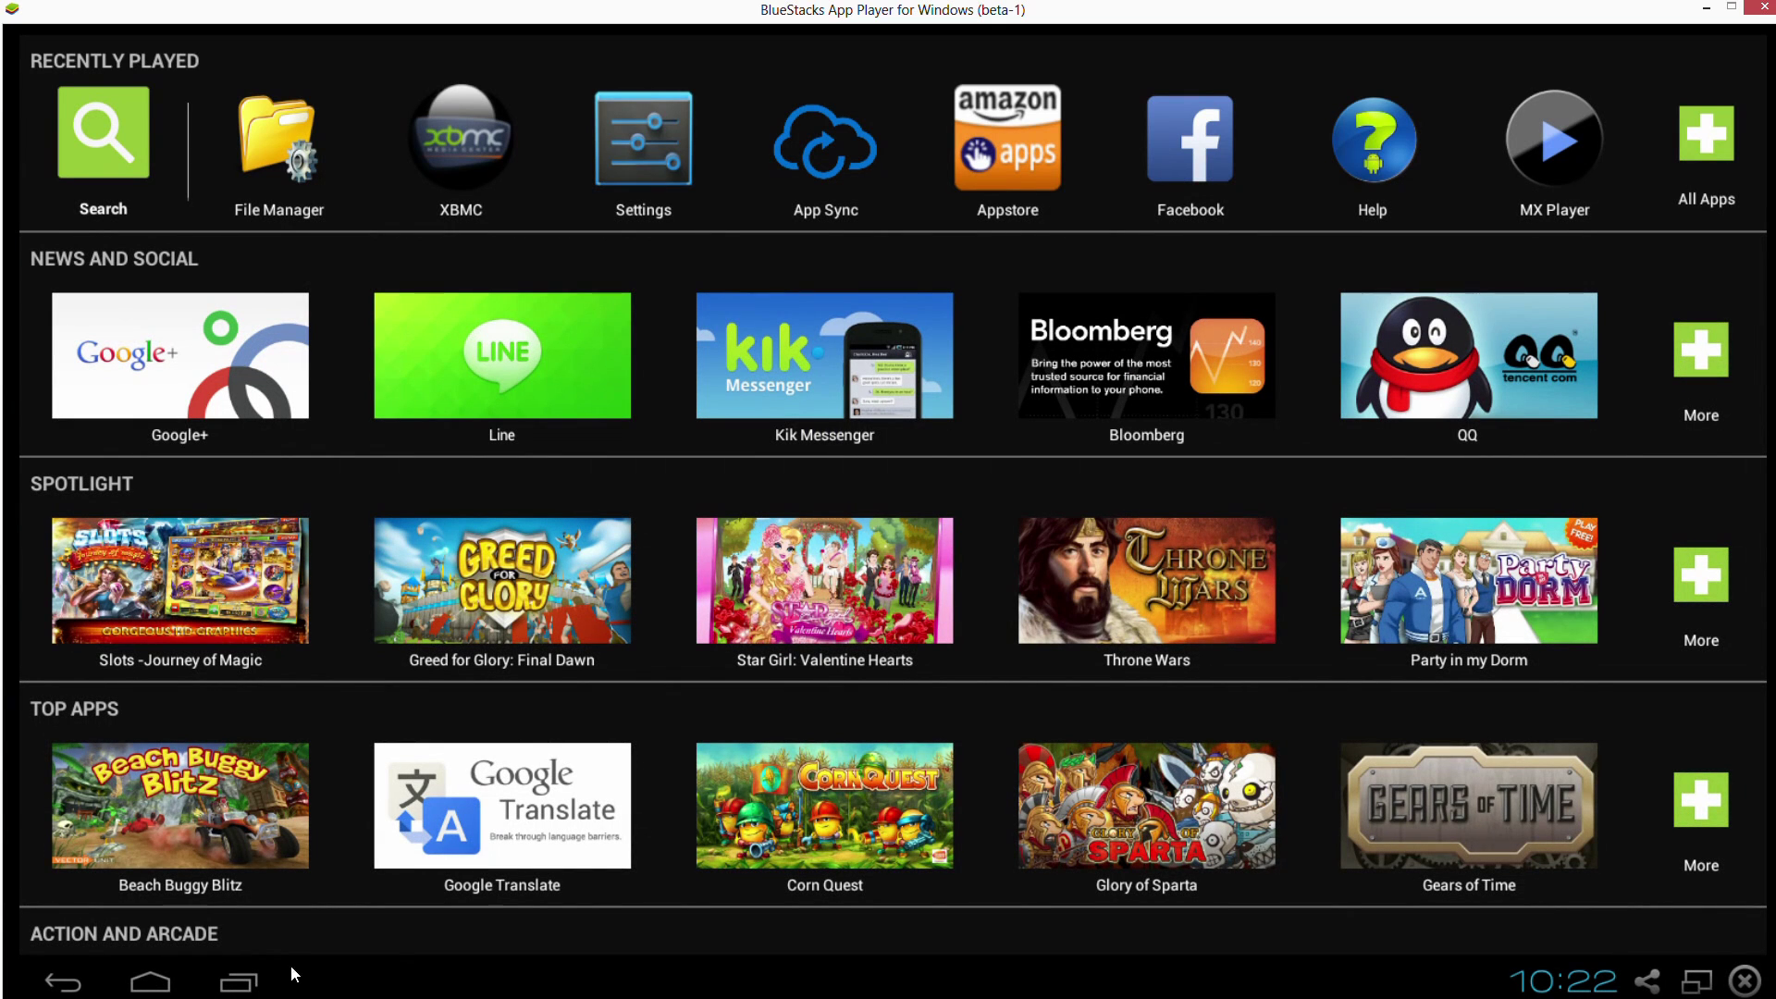
left_click(99, 148)
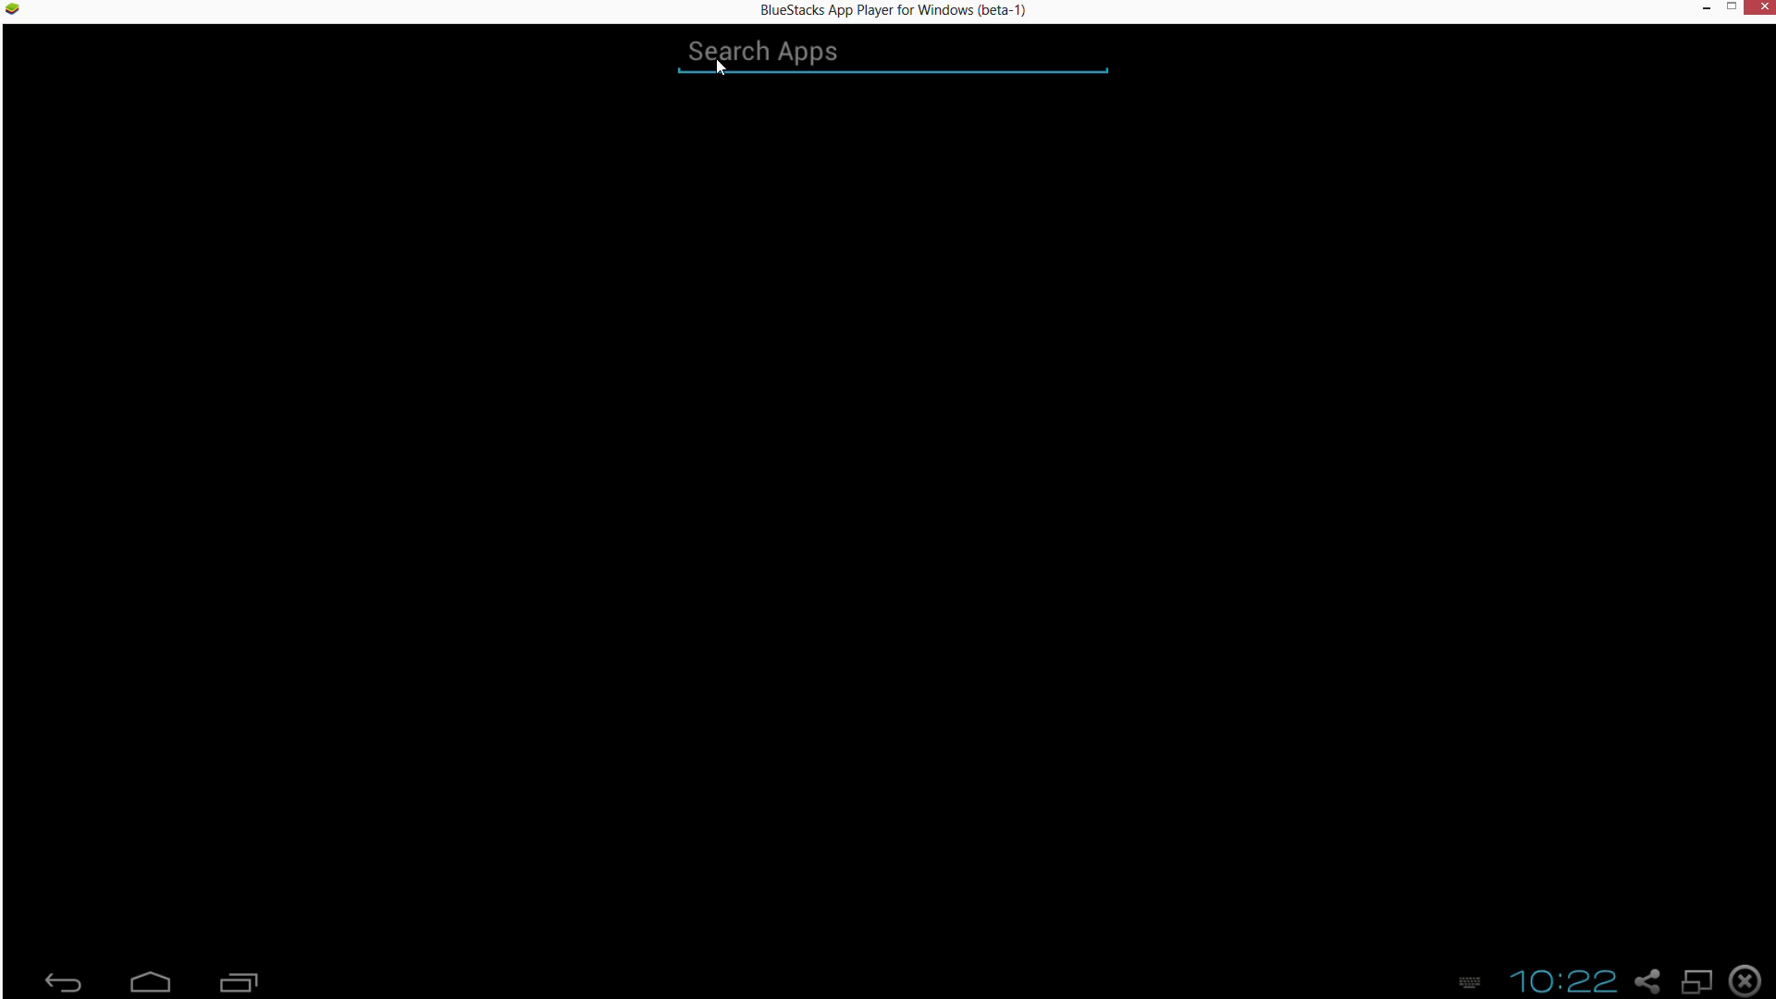
type("file ma")
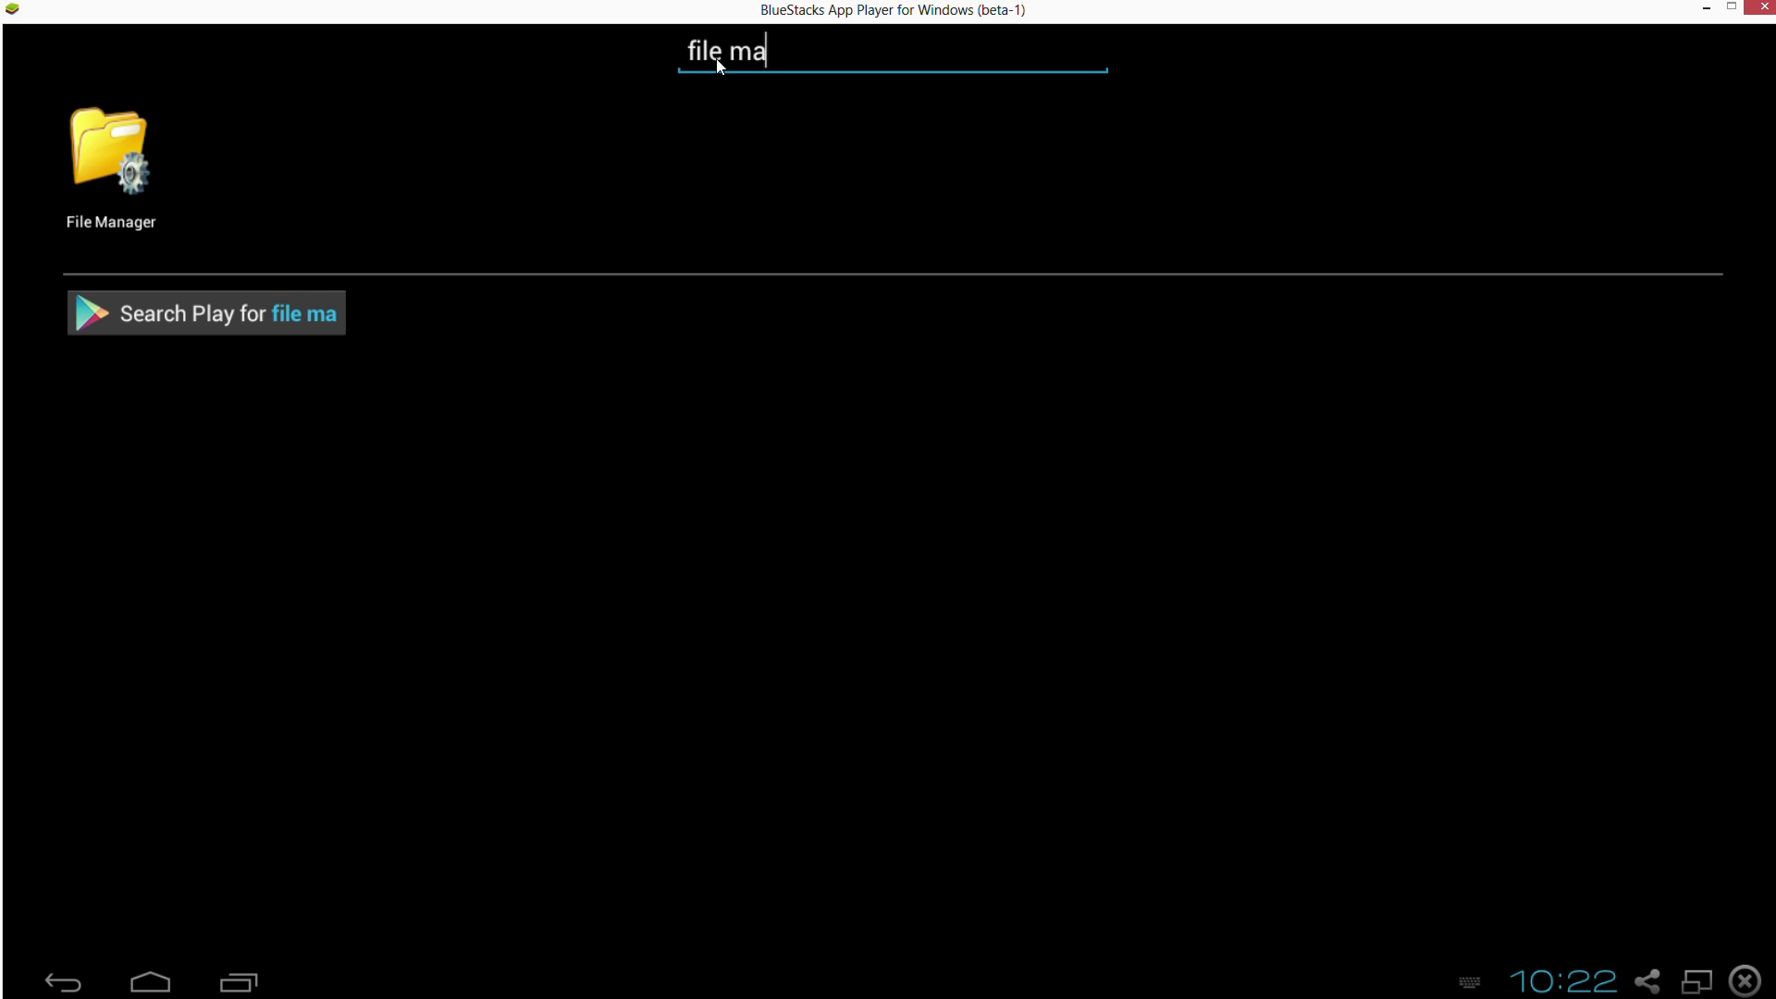
type("nager")
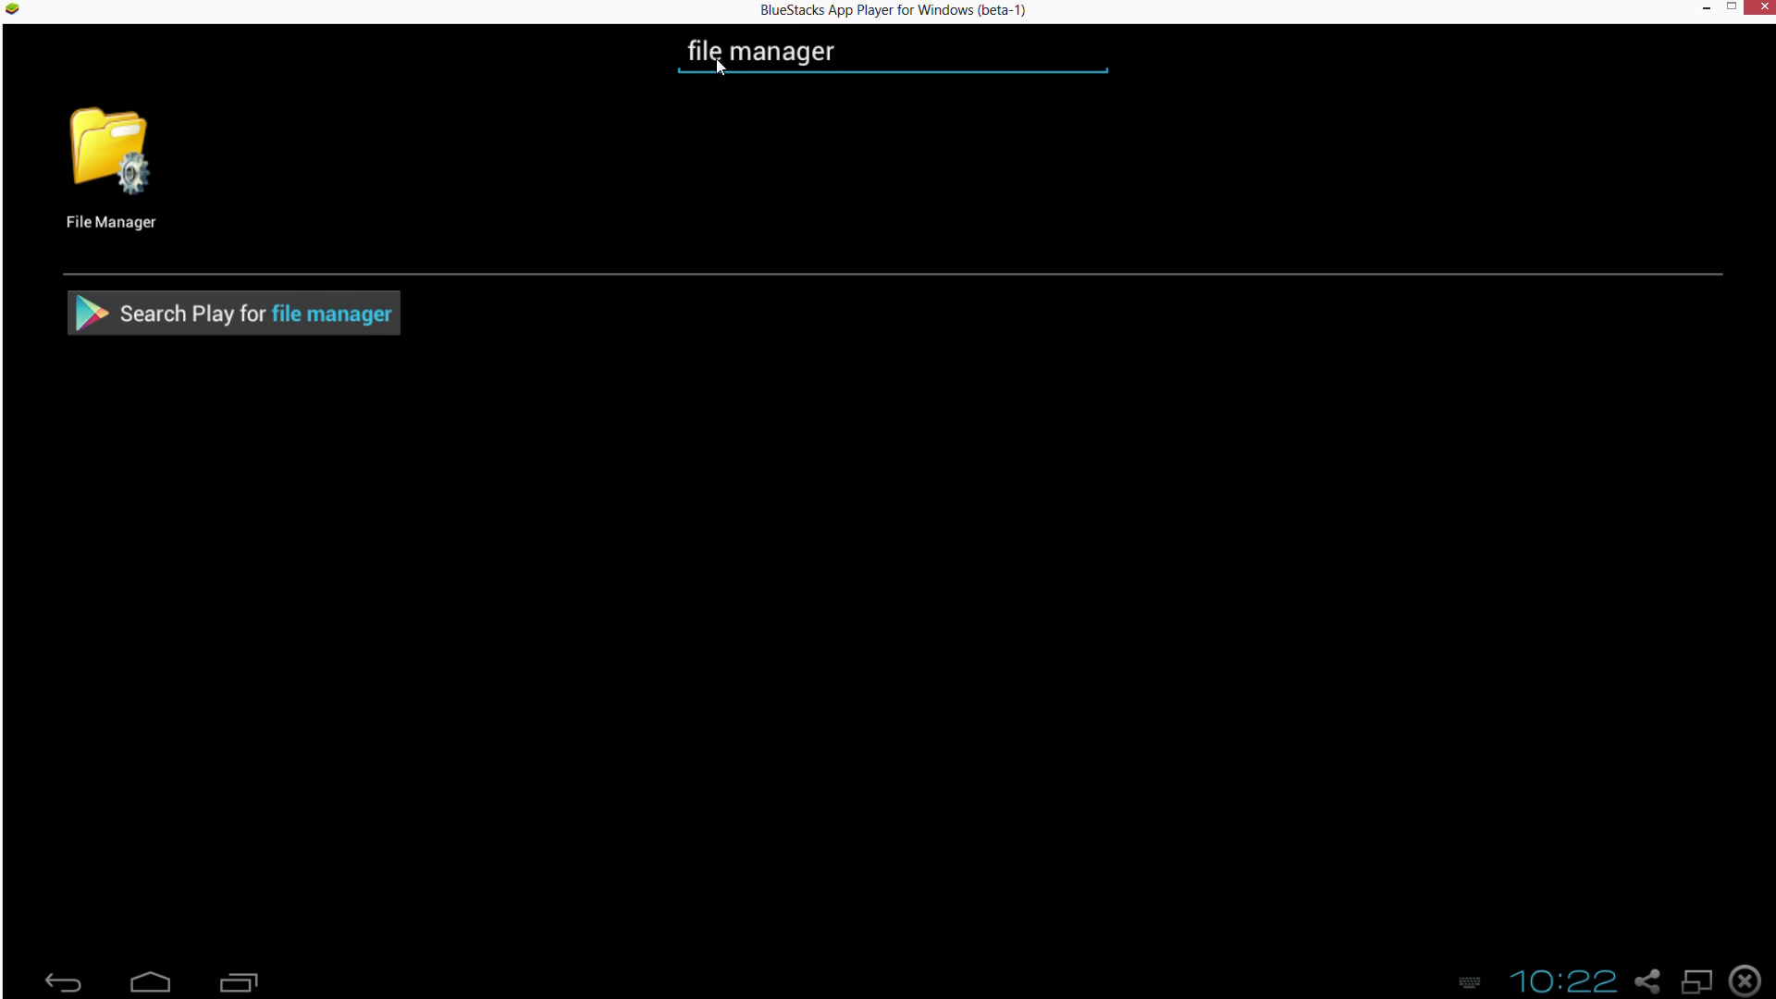
left_click(210, 317)
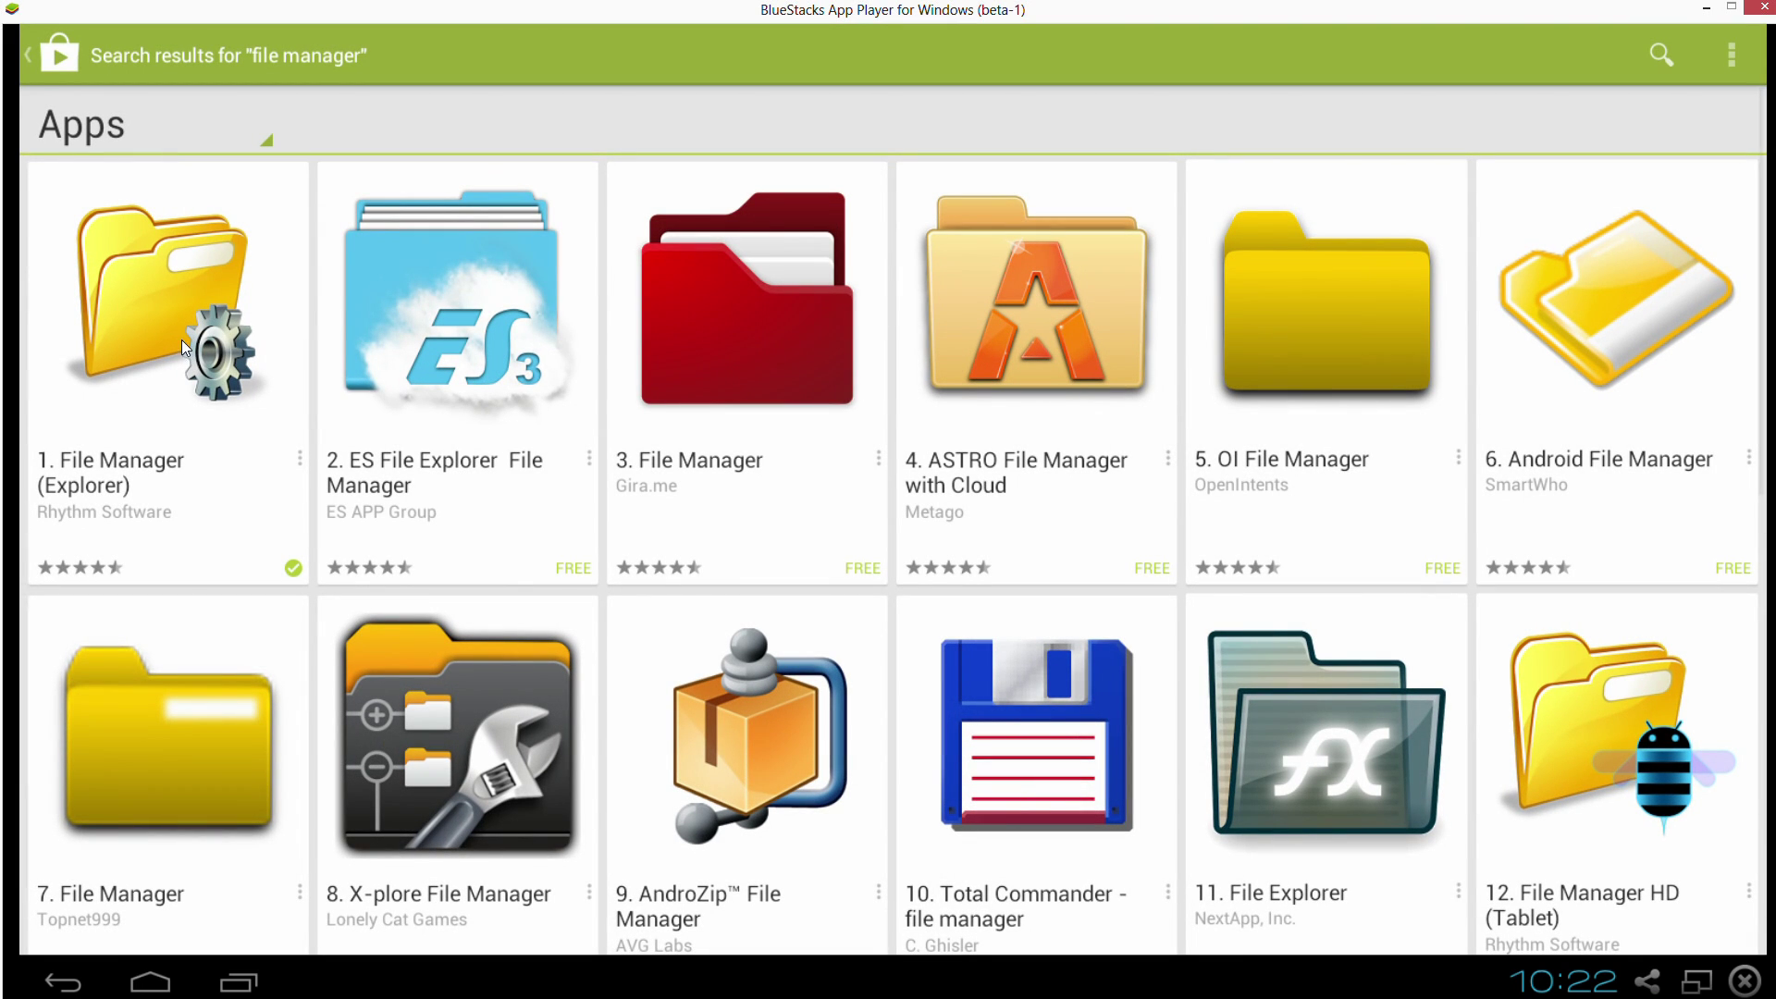
left_click(113, 317)
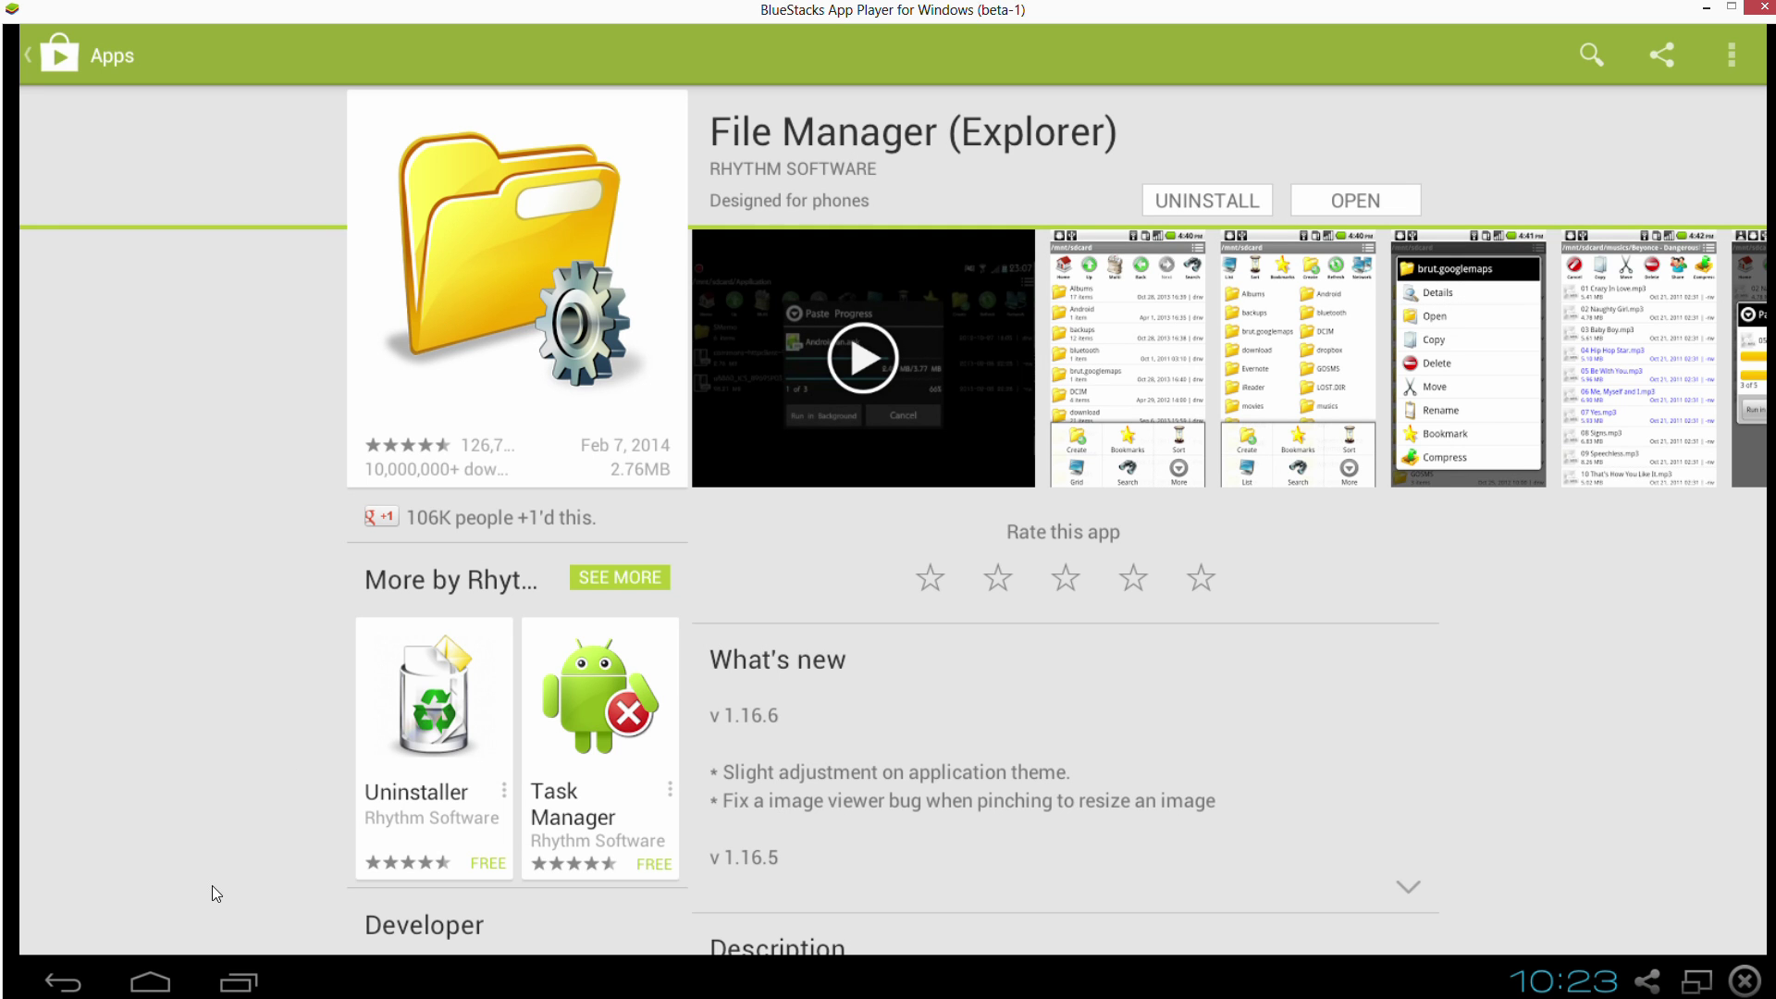
left_click(62, 982)
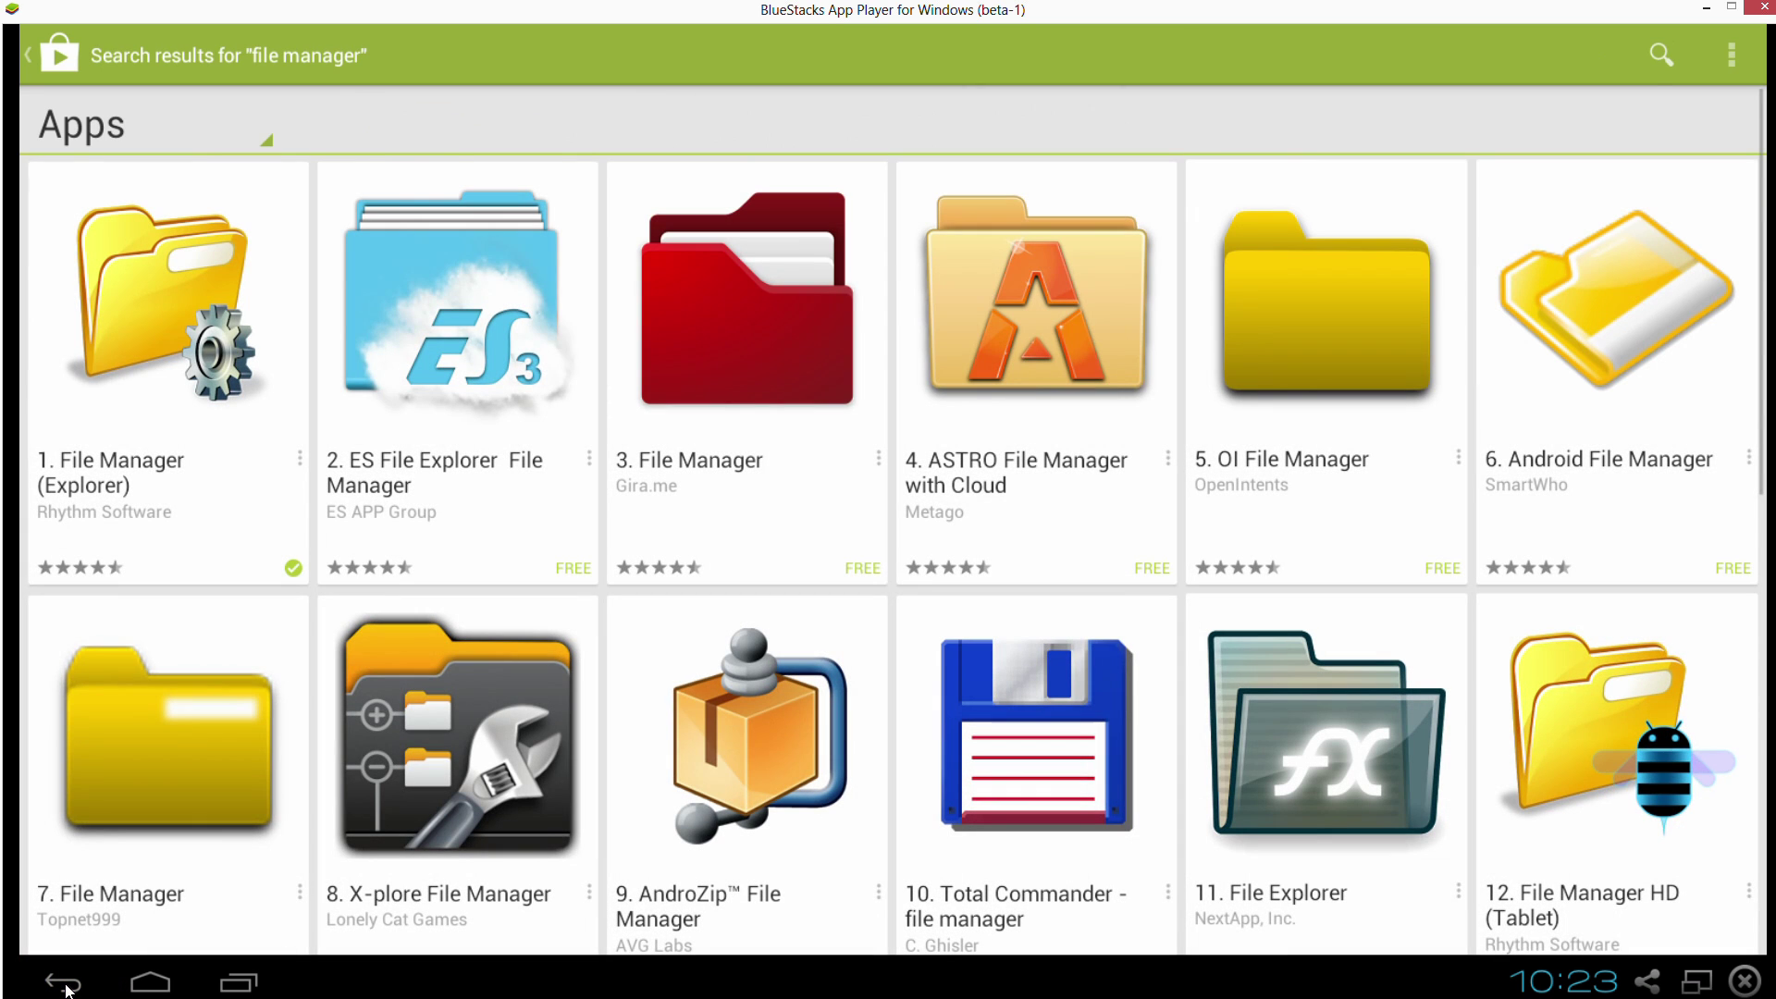
left_click(63, 982)
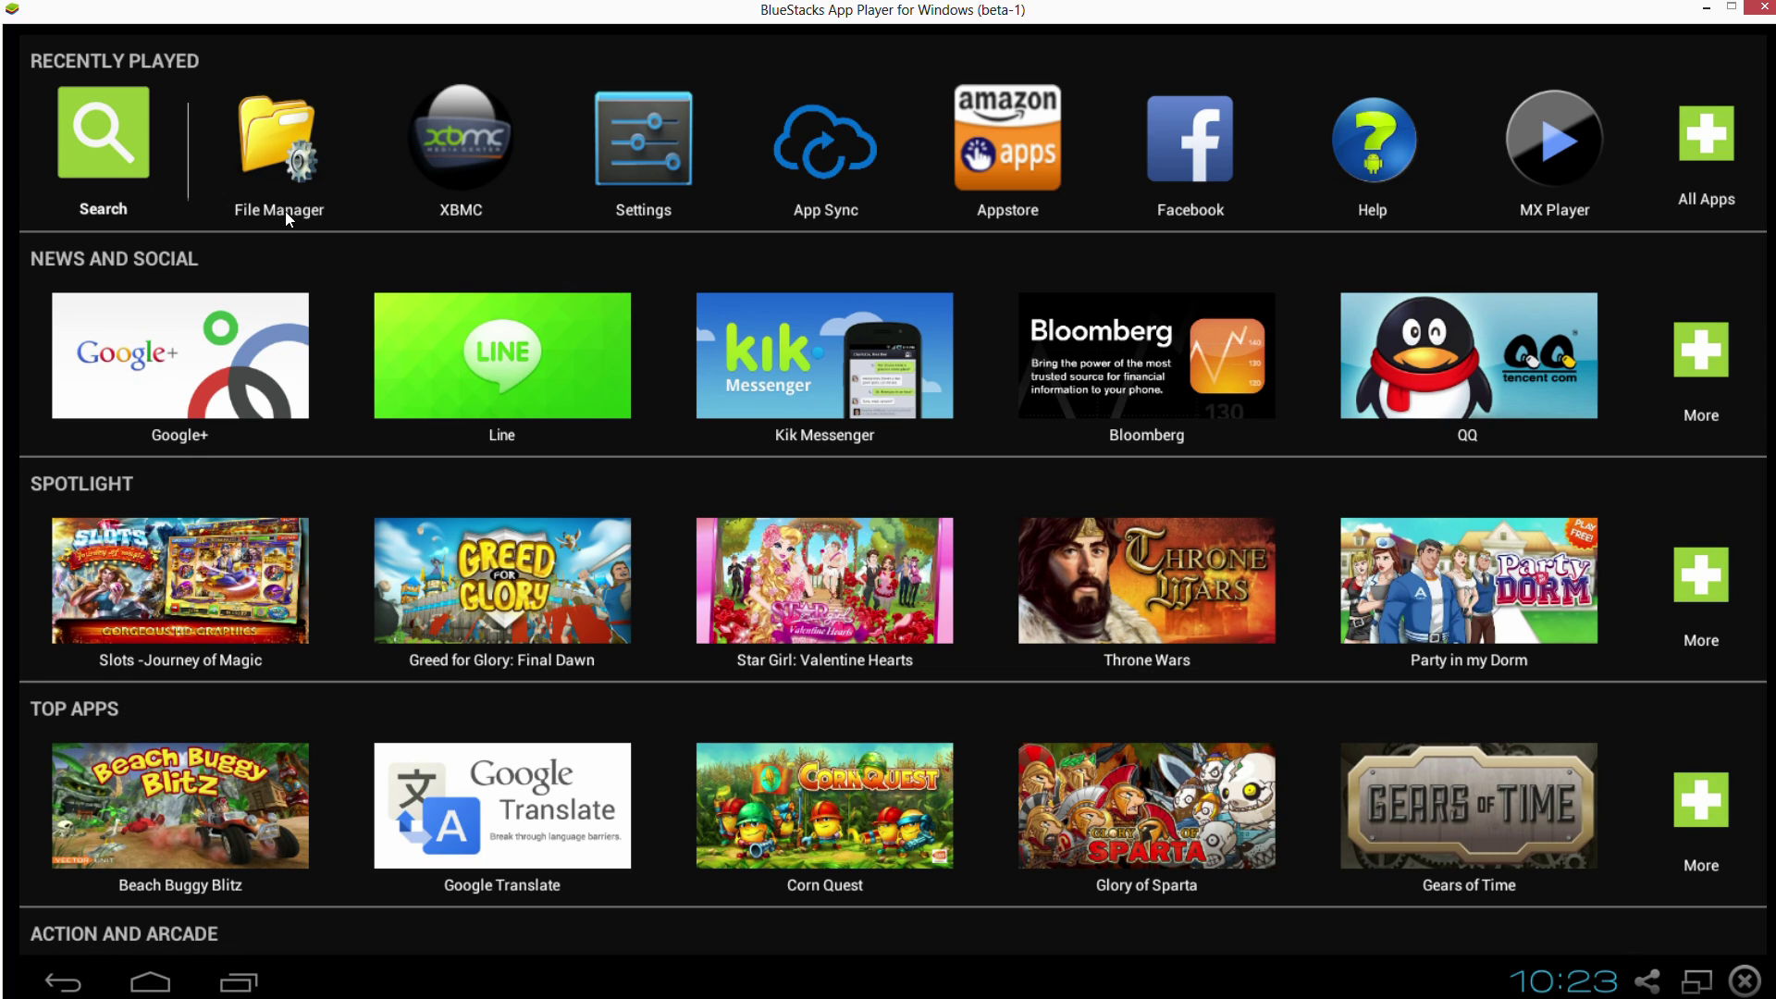
Launch File Manager and browse to the folder /mnt/sdcard/Android/data/org.xbmc.xbmc/files/.xbmc/userdata.
left_click(277, 163)
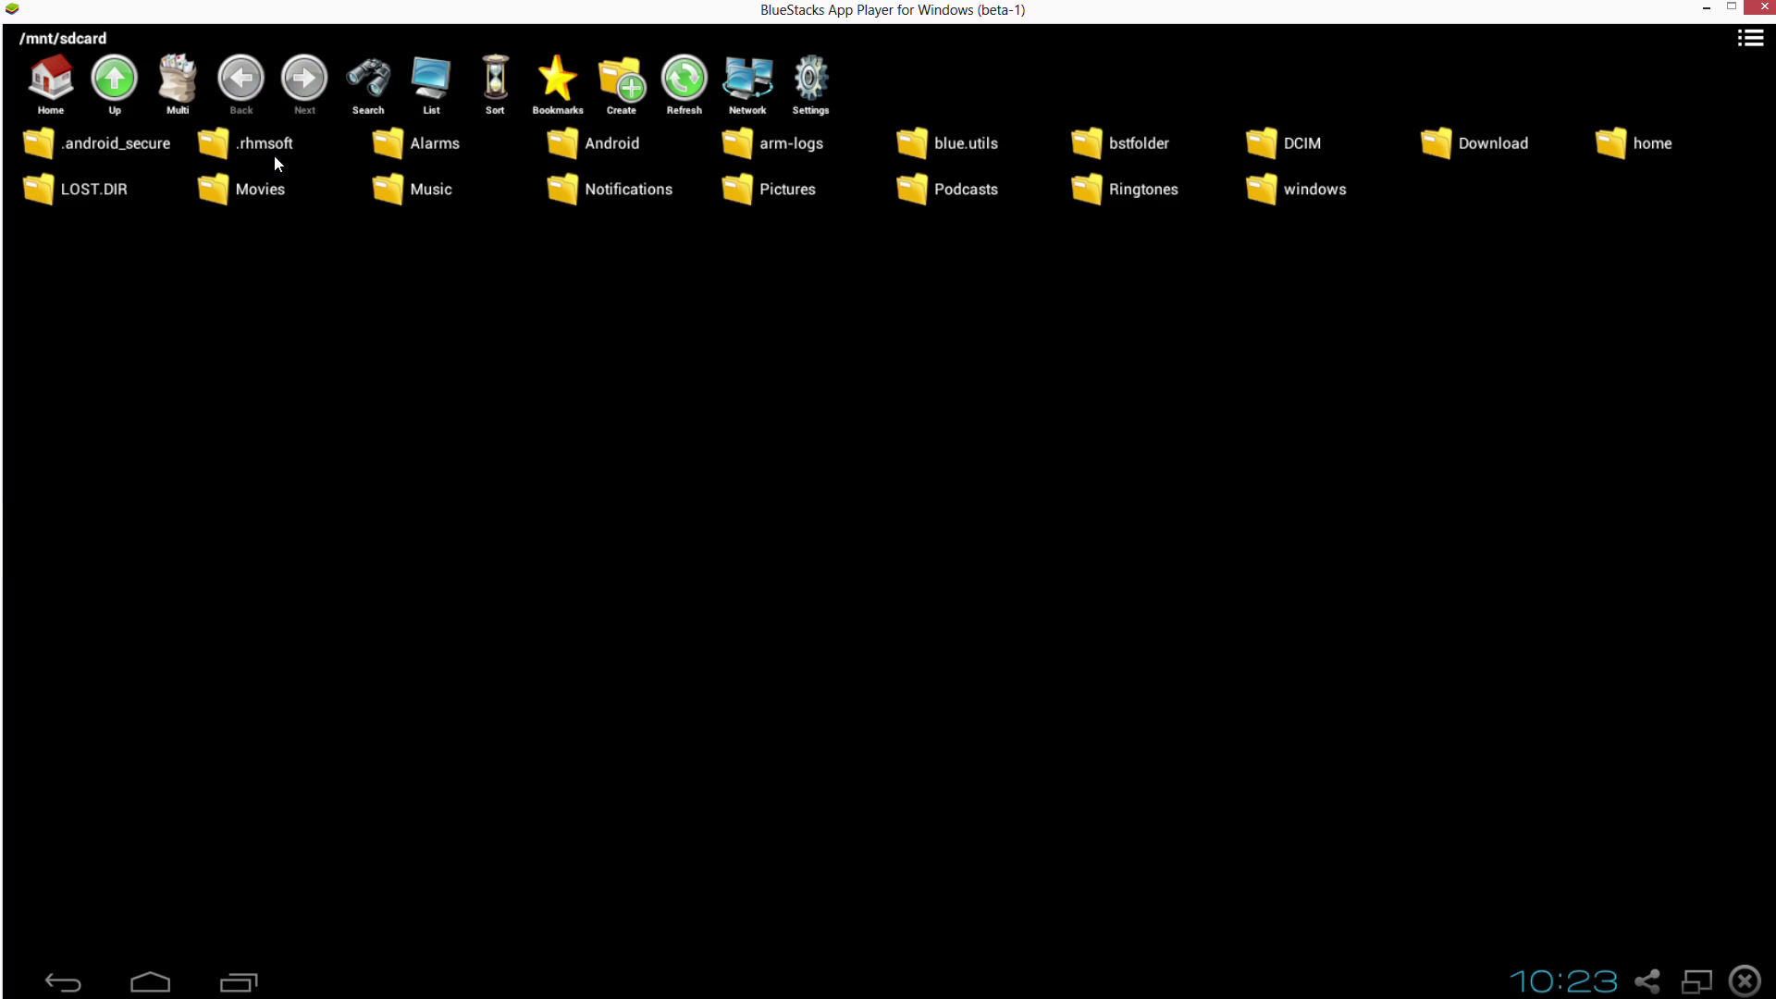
left_click(127, 90)
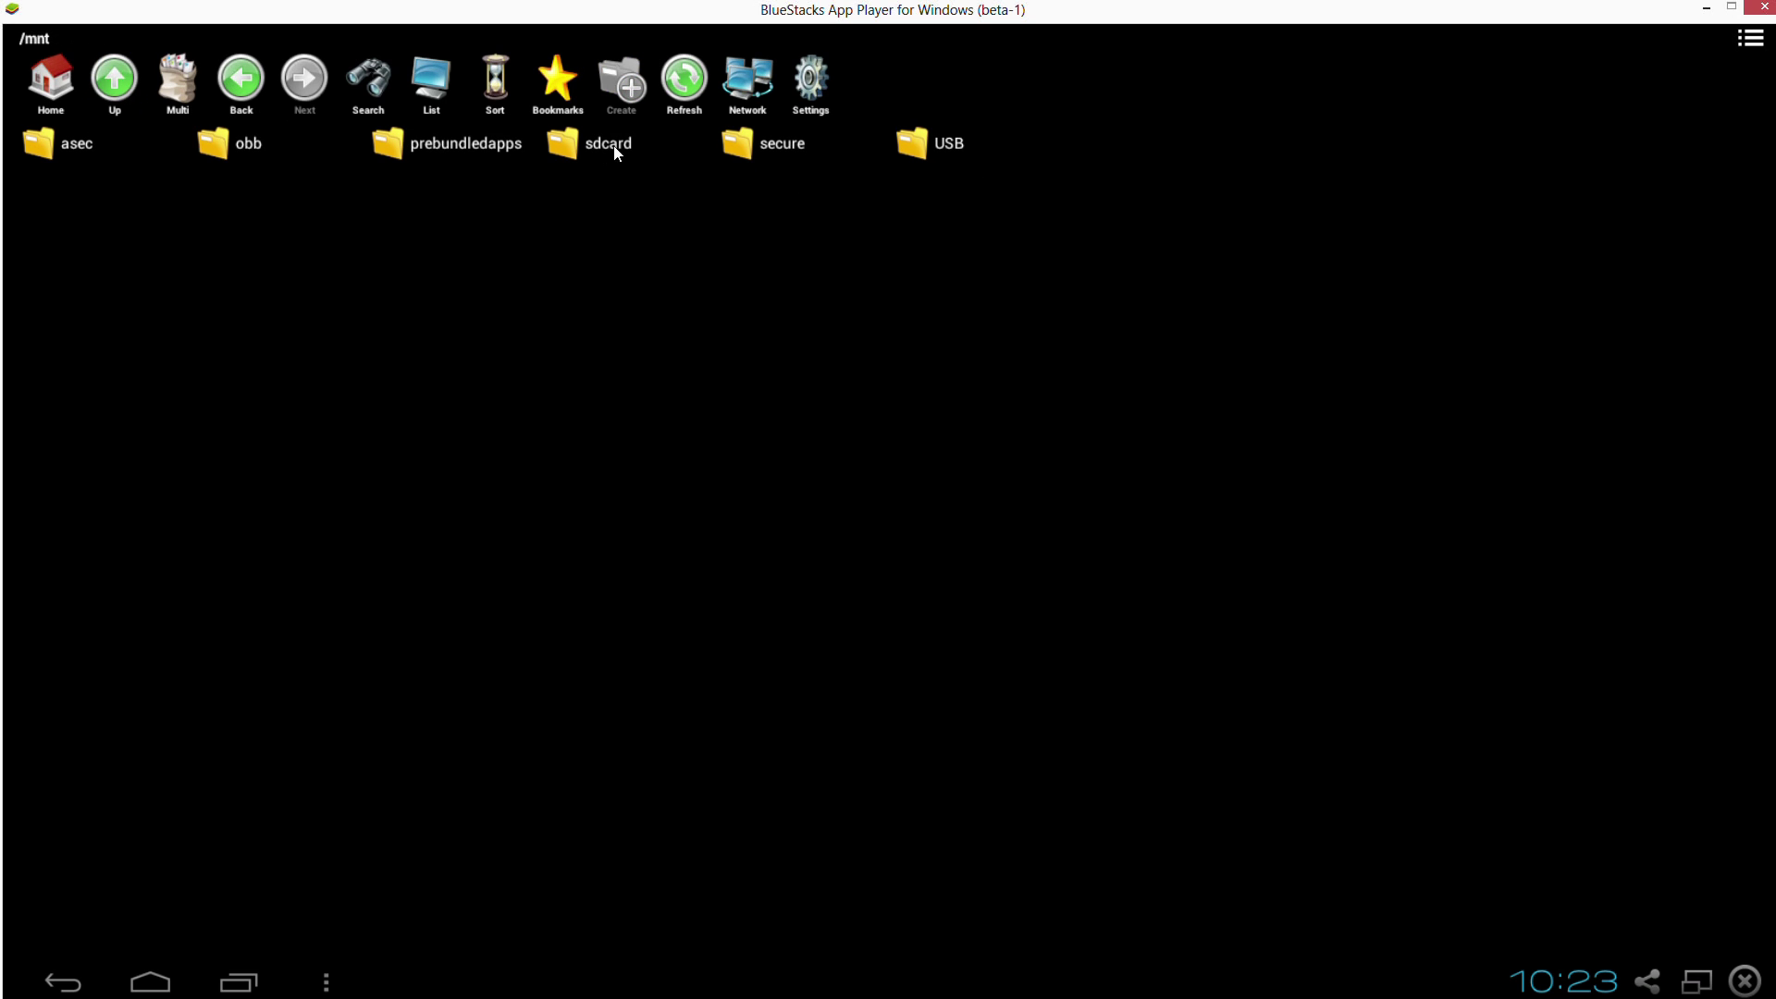
left_click(568, 155)
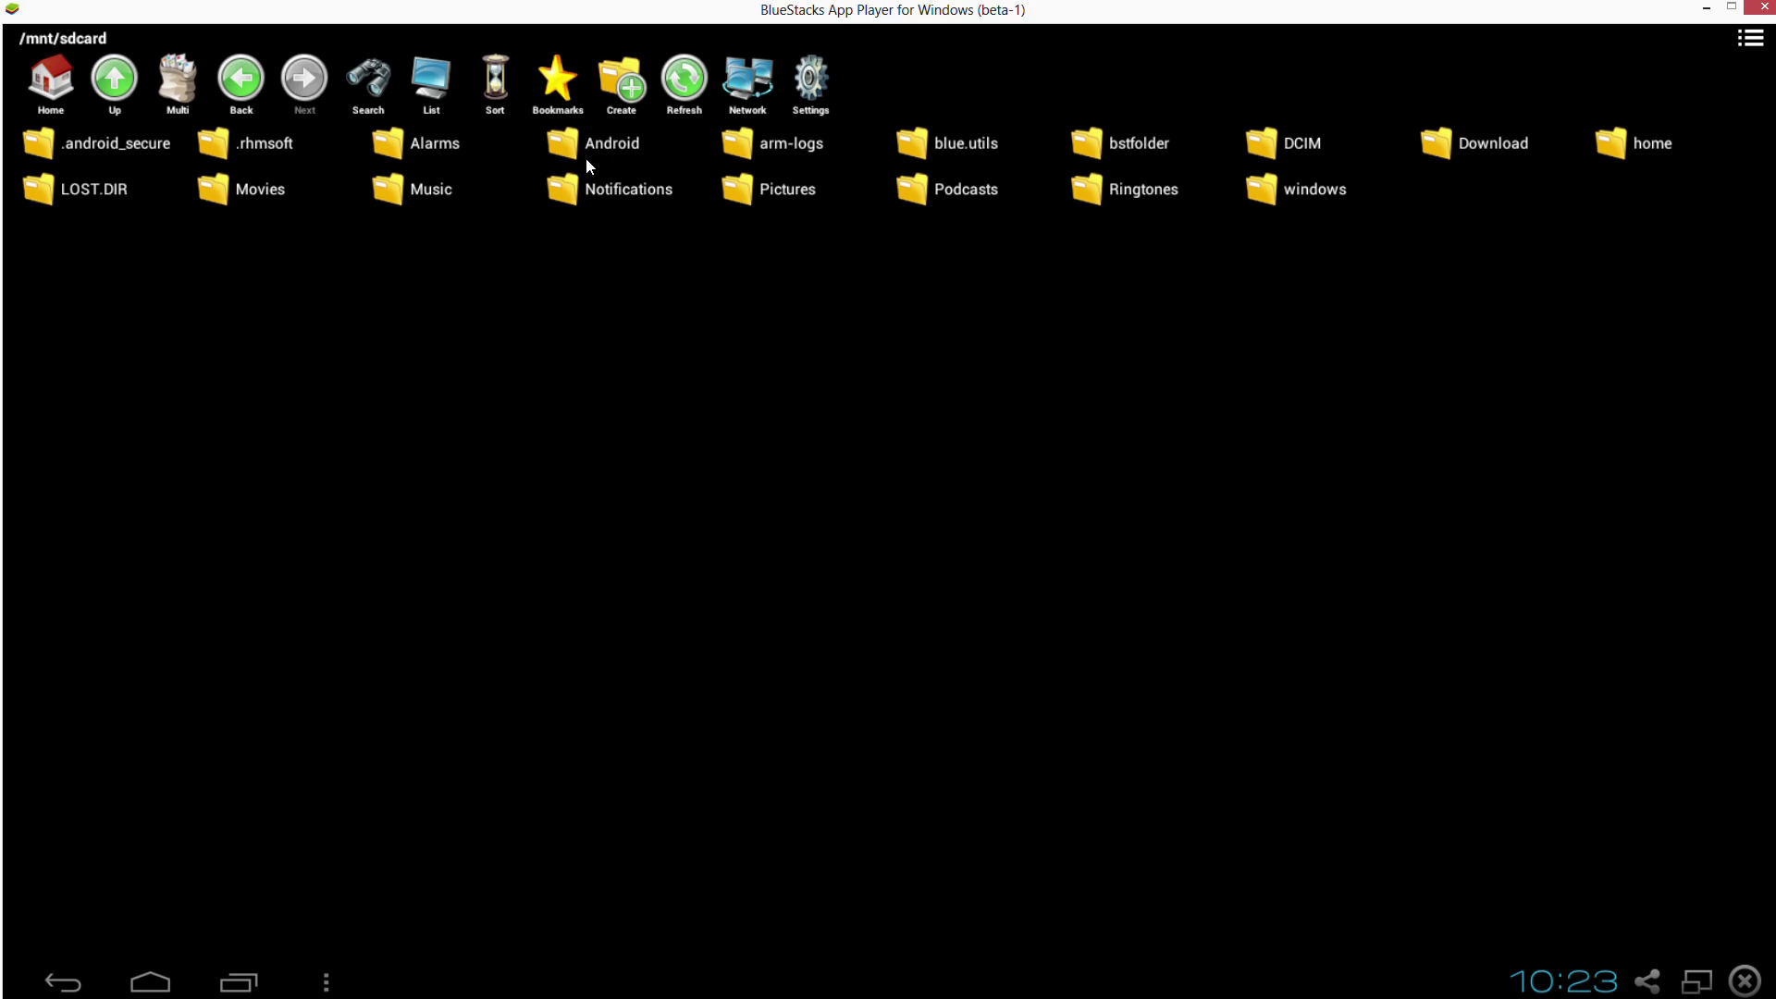
left_click(568, 149)
left_click(40, 148)
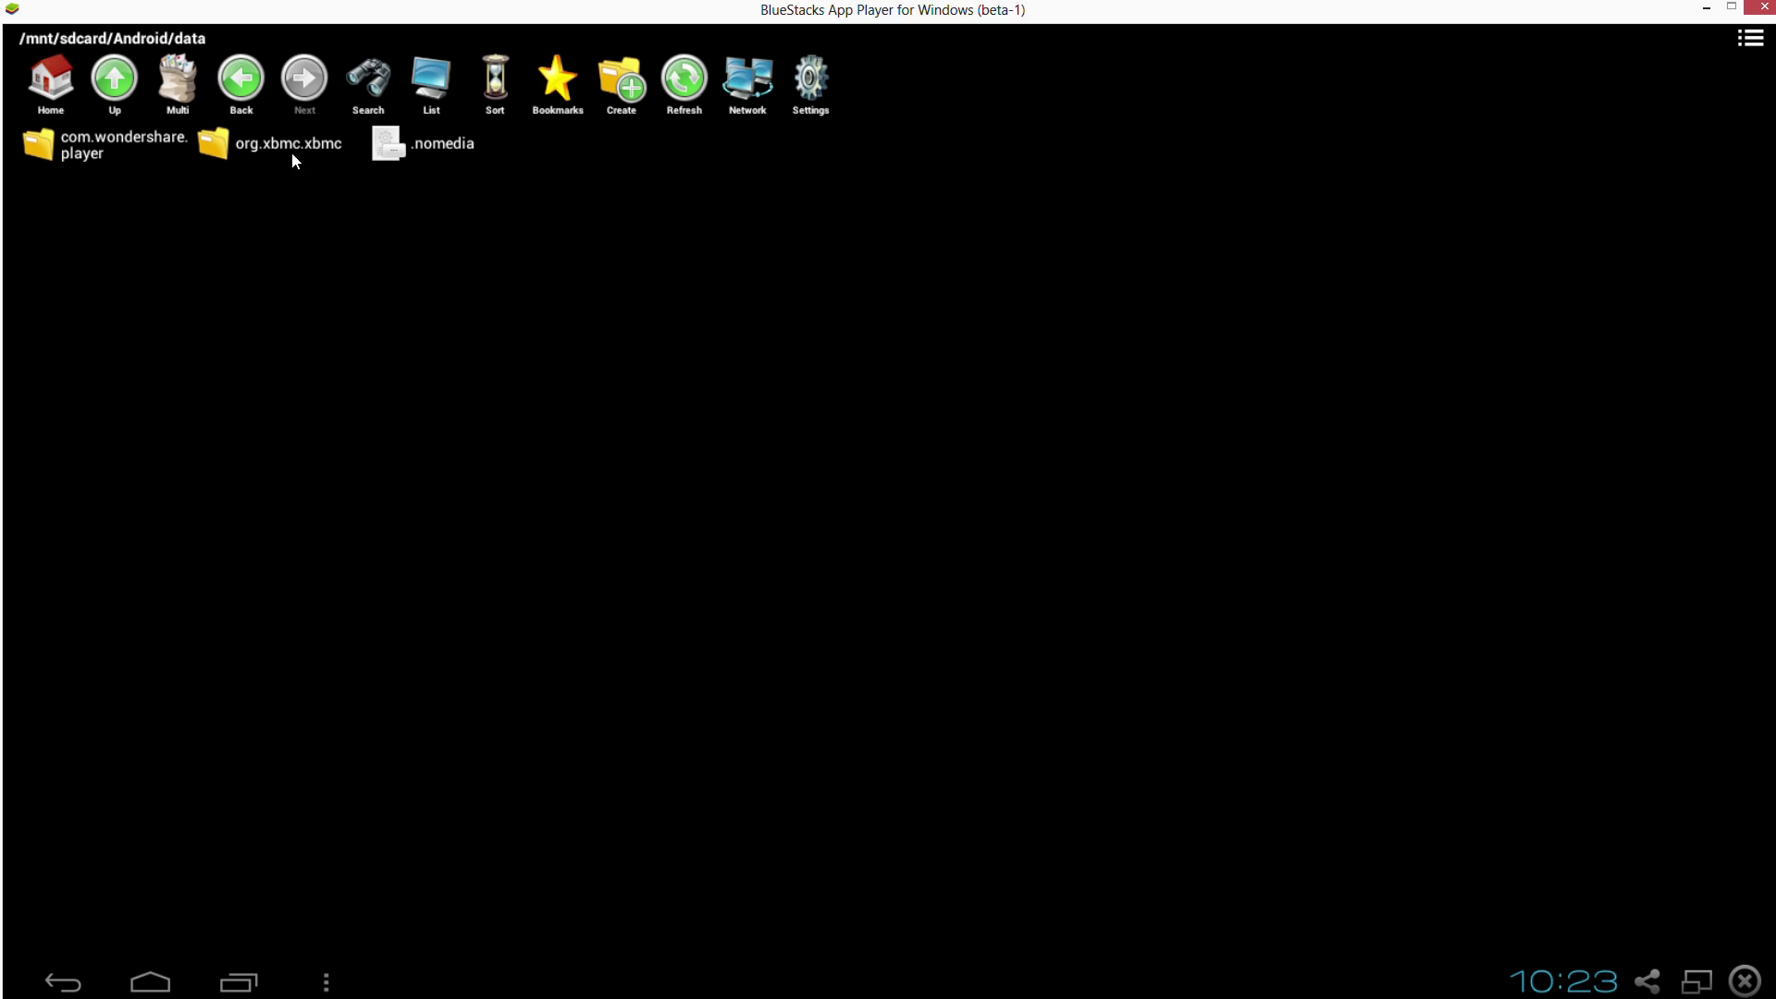
left_click(218, 148)
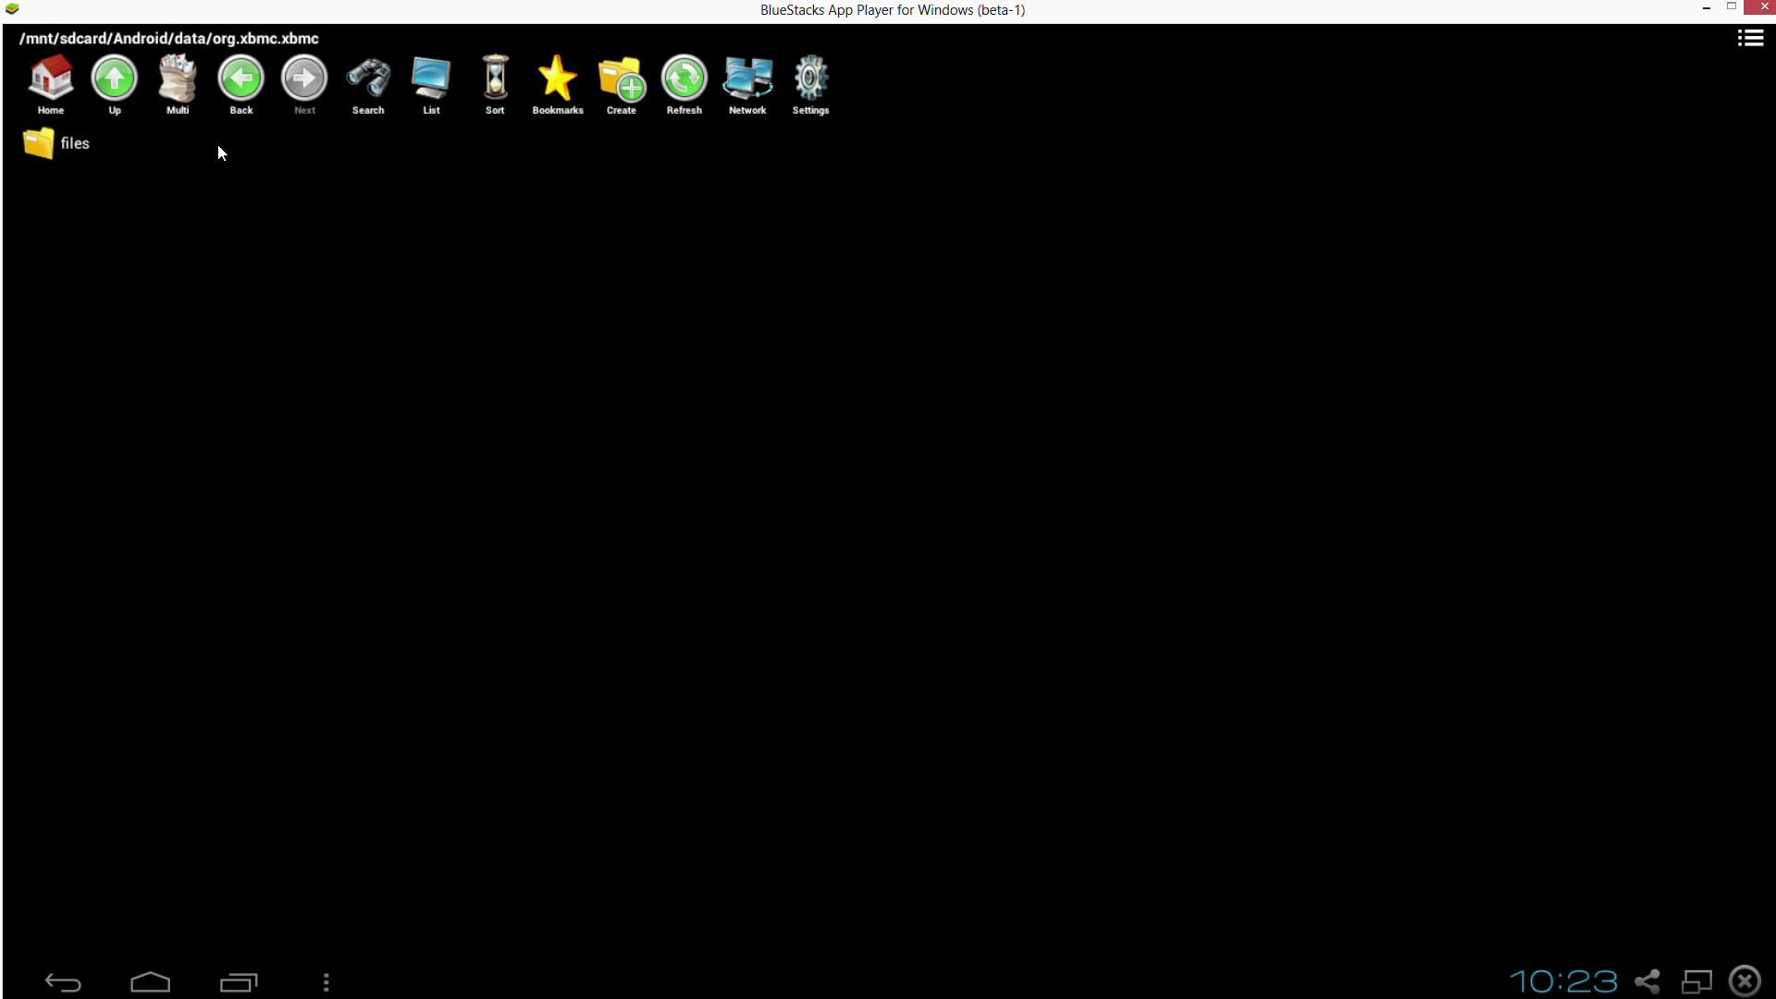
left_click(55, 151)
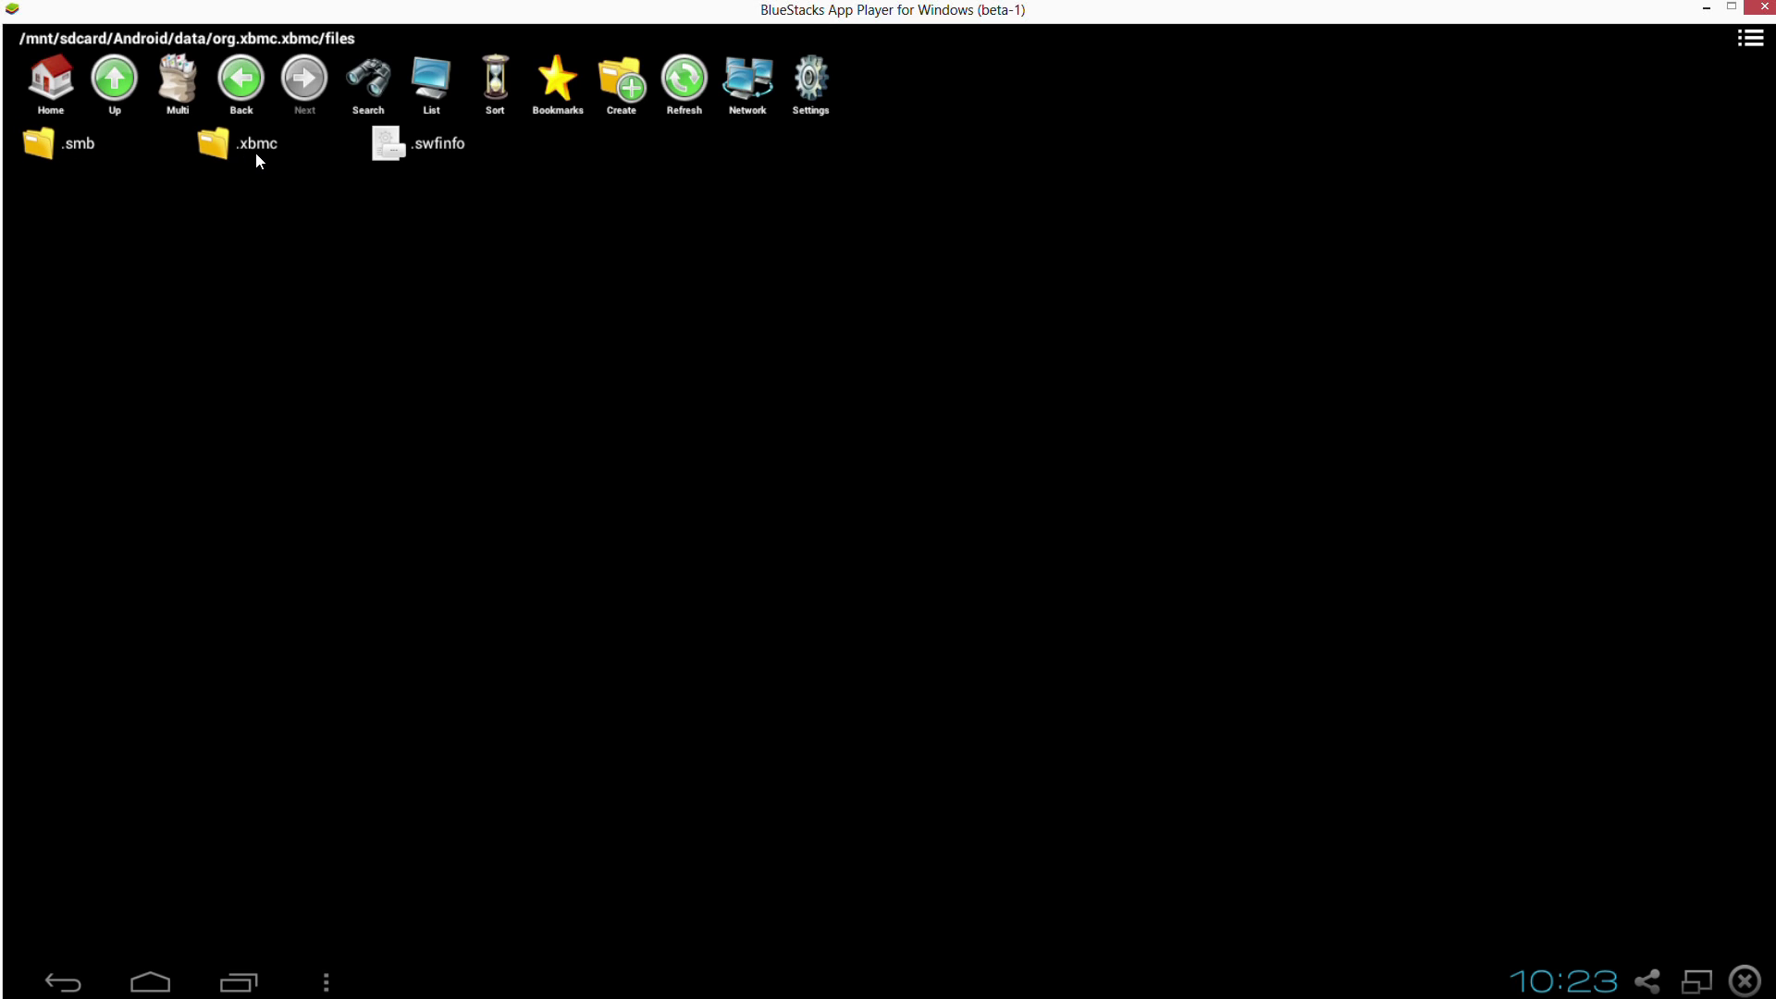
left_click(218, 149)
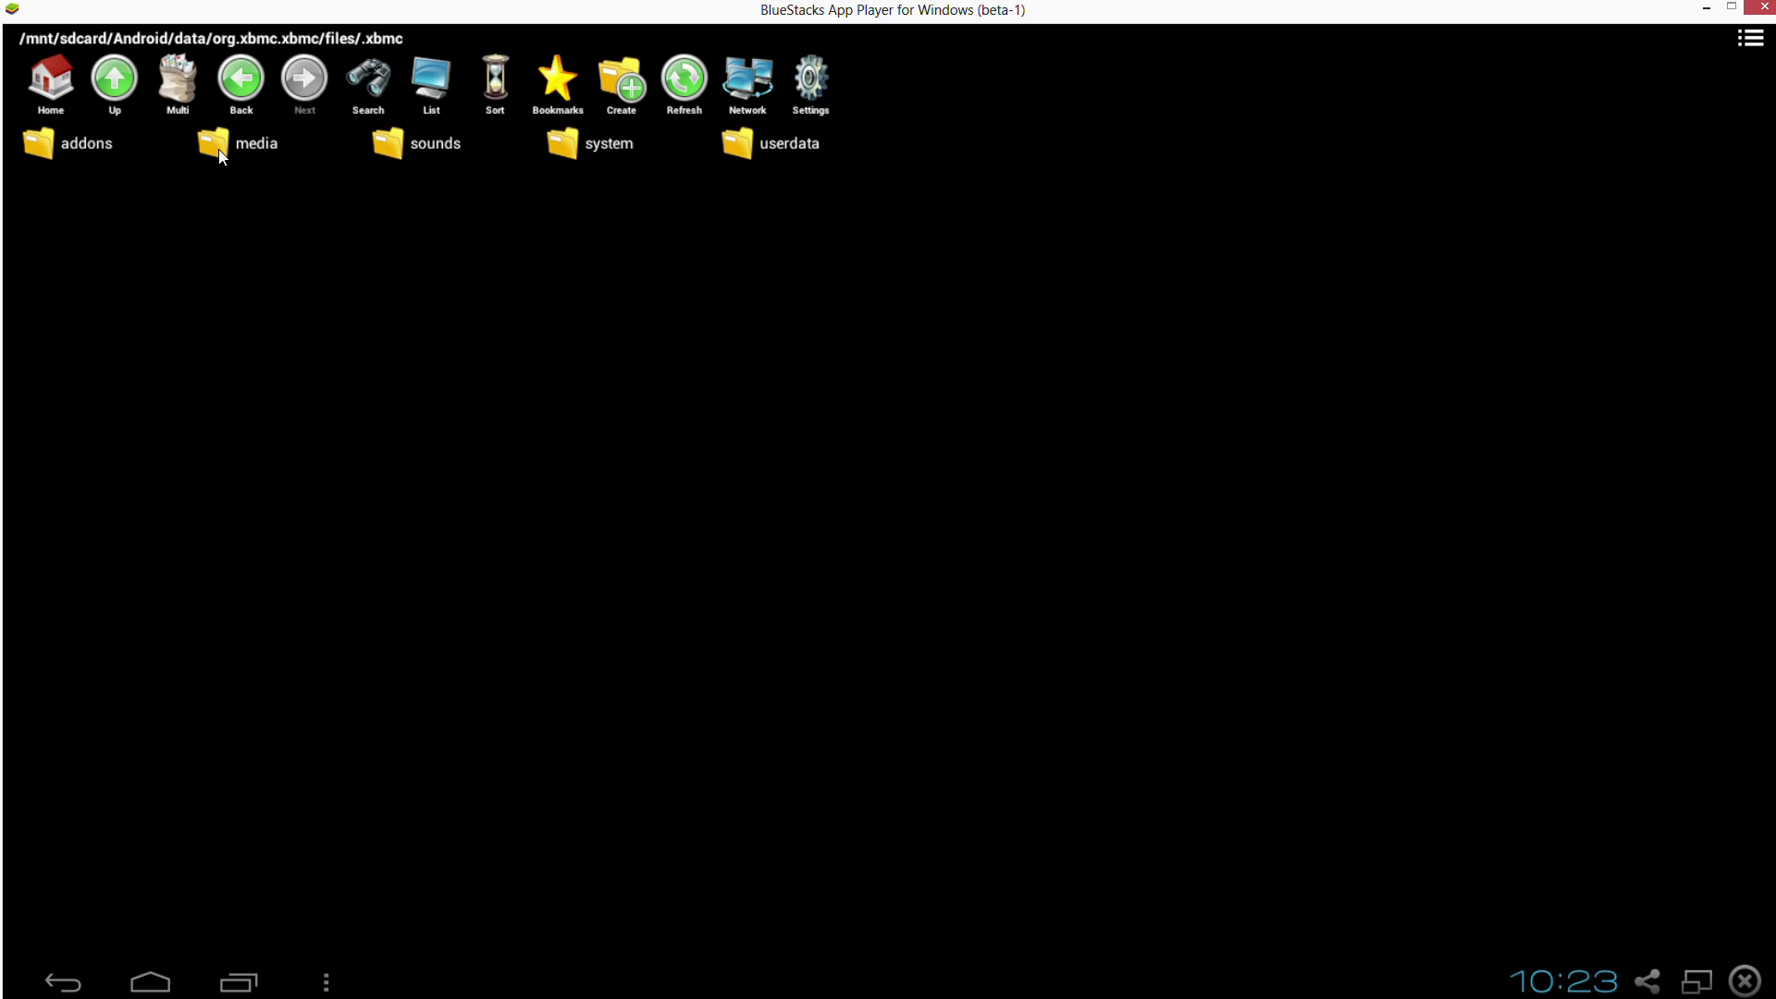
left_click(729, 151)
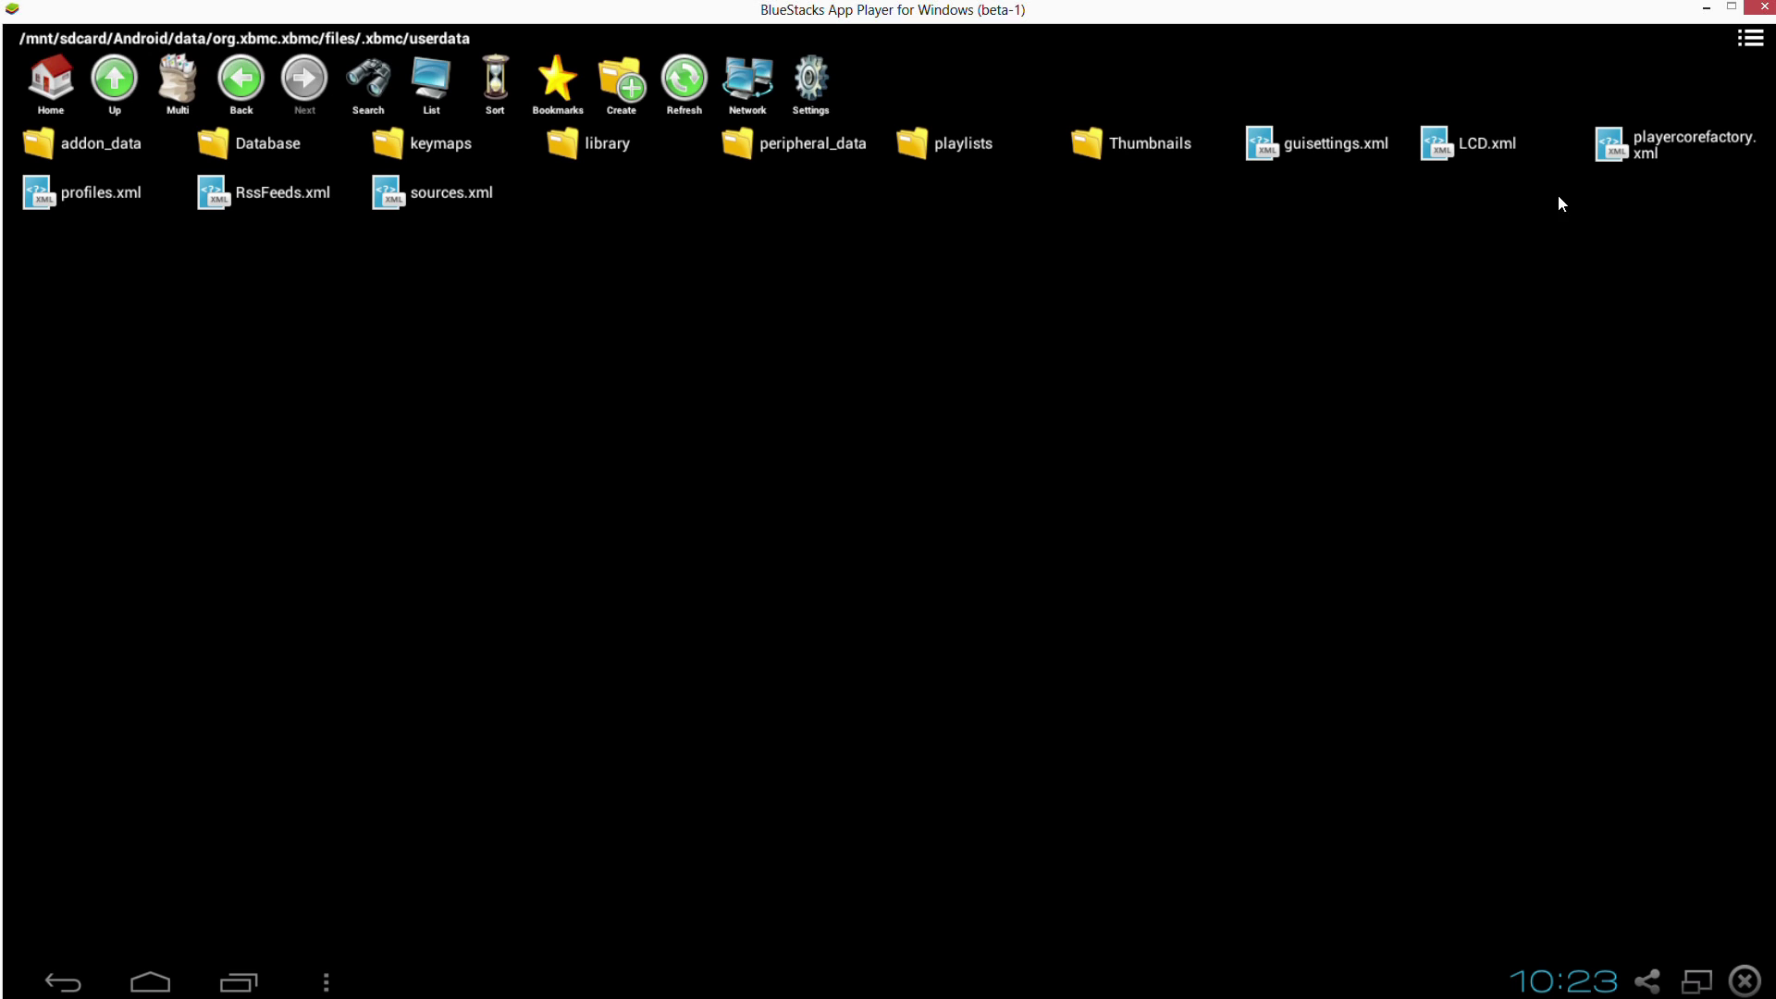
Back out of the userdata folder through its parent folders and exit File Manager to the BlueStacks home screen.
left_click(62, 982)
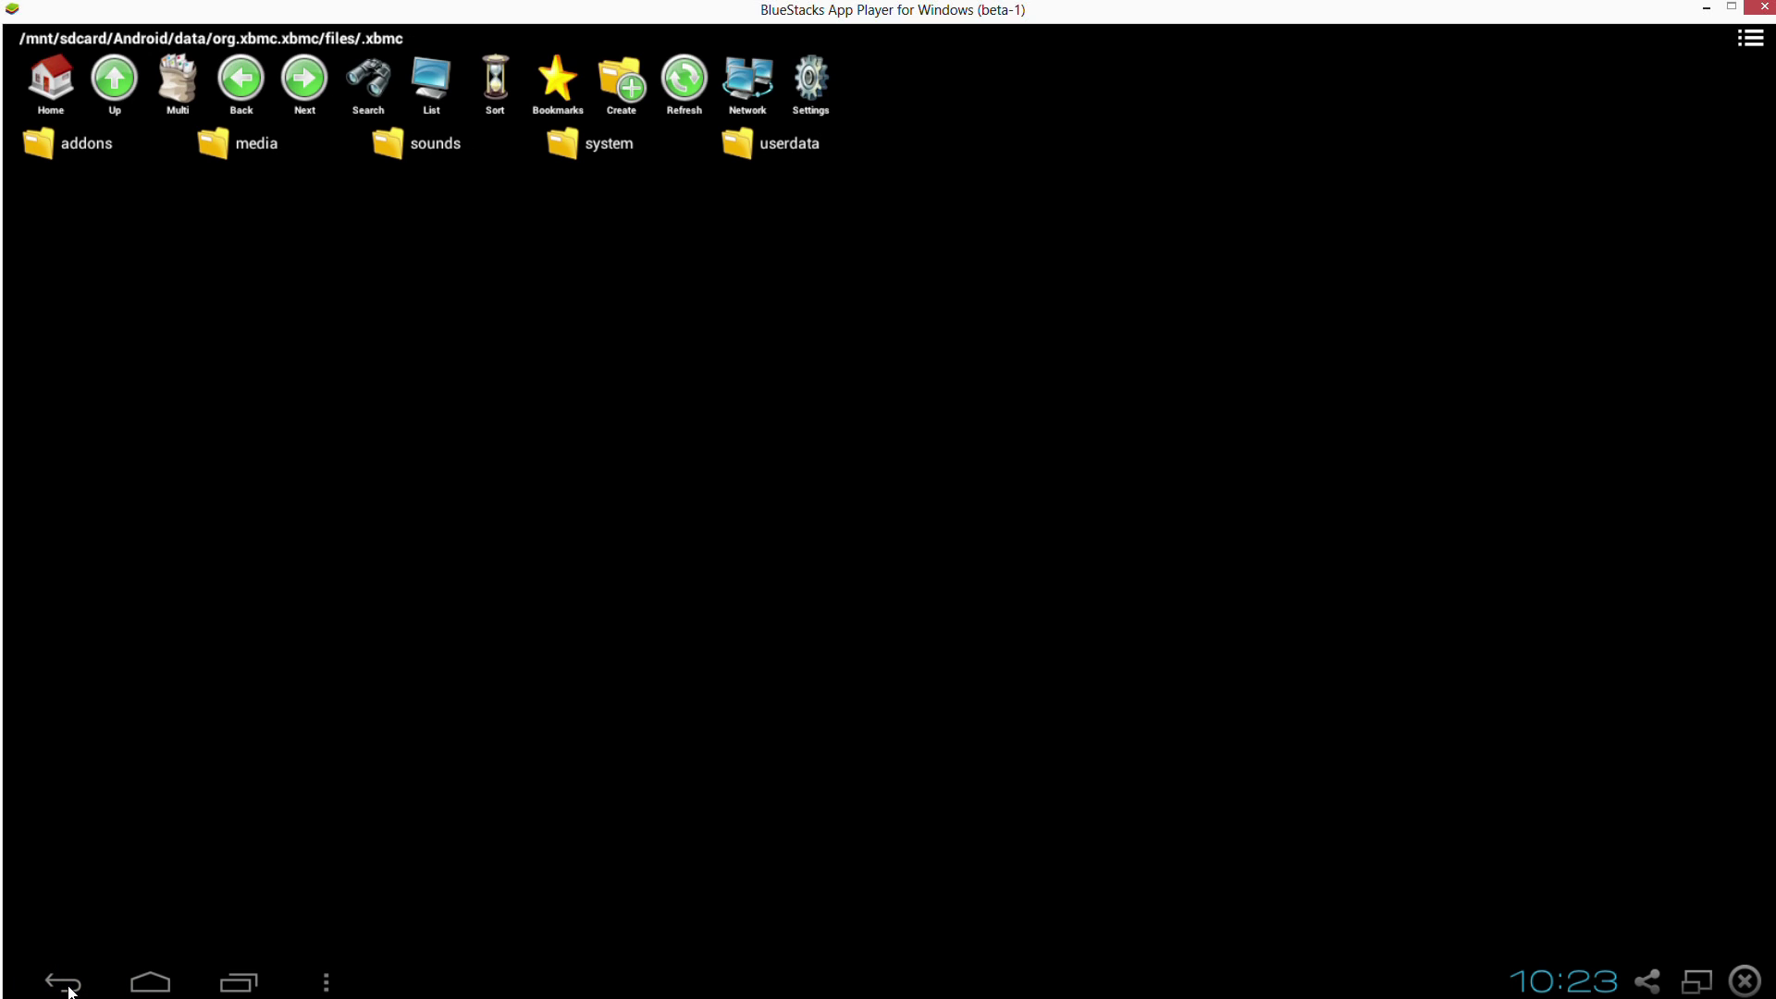
left_click(68, 989)
left_click(67, 989)
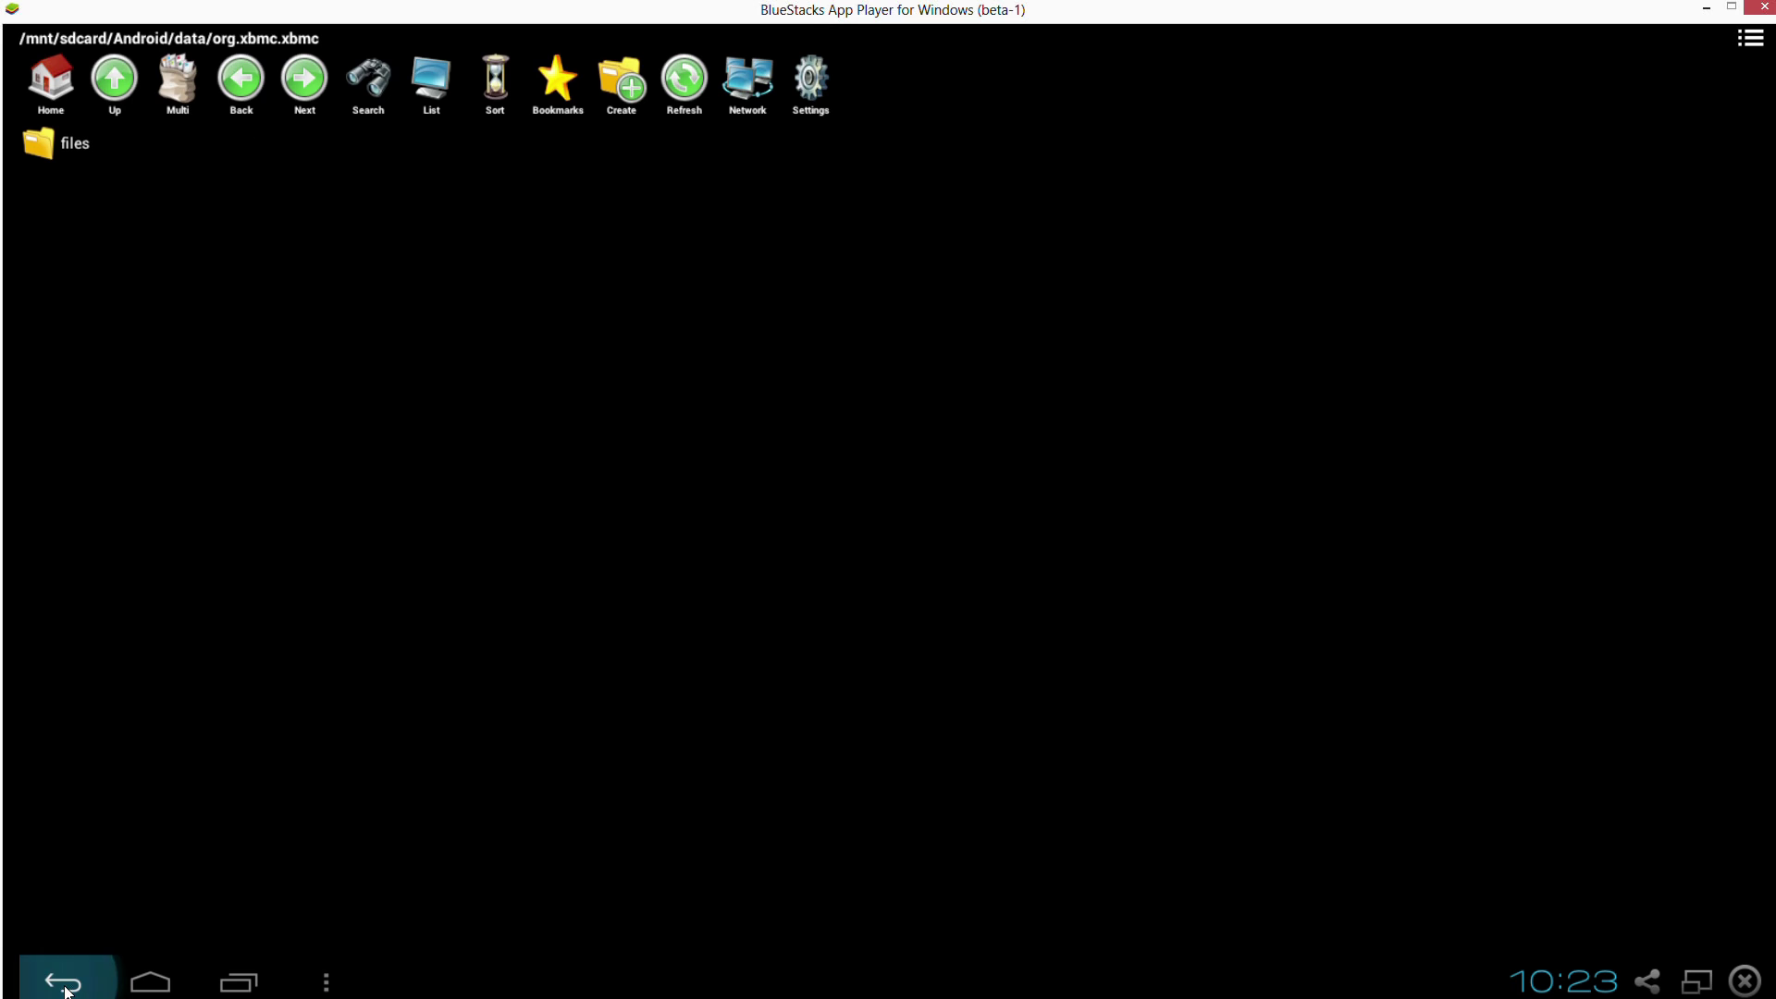
left_click(67, 989)
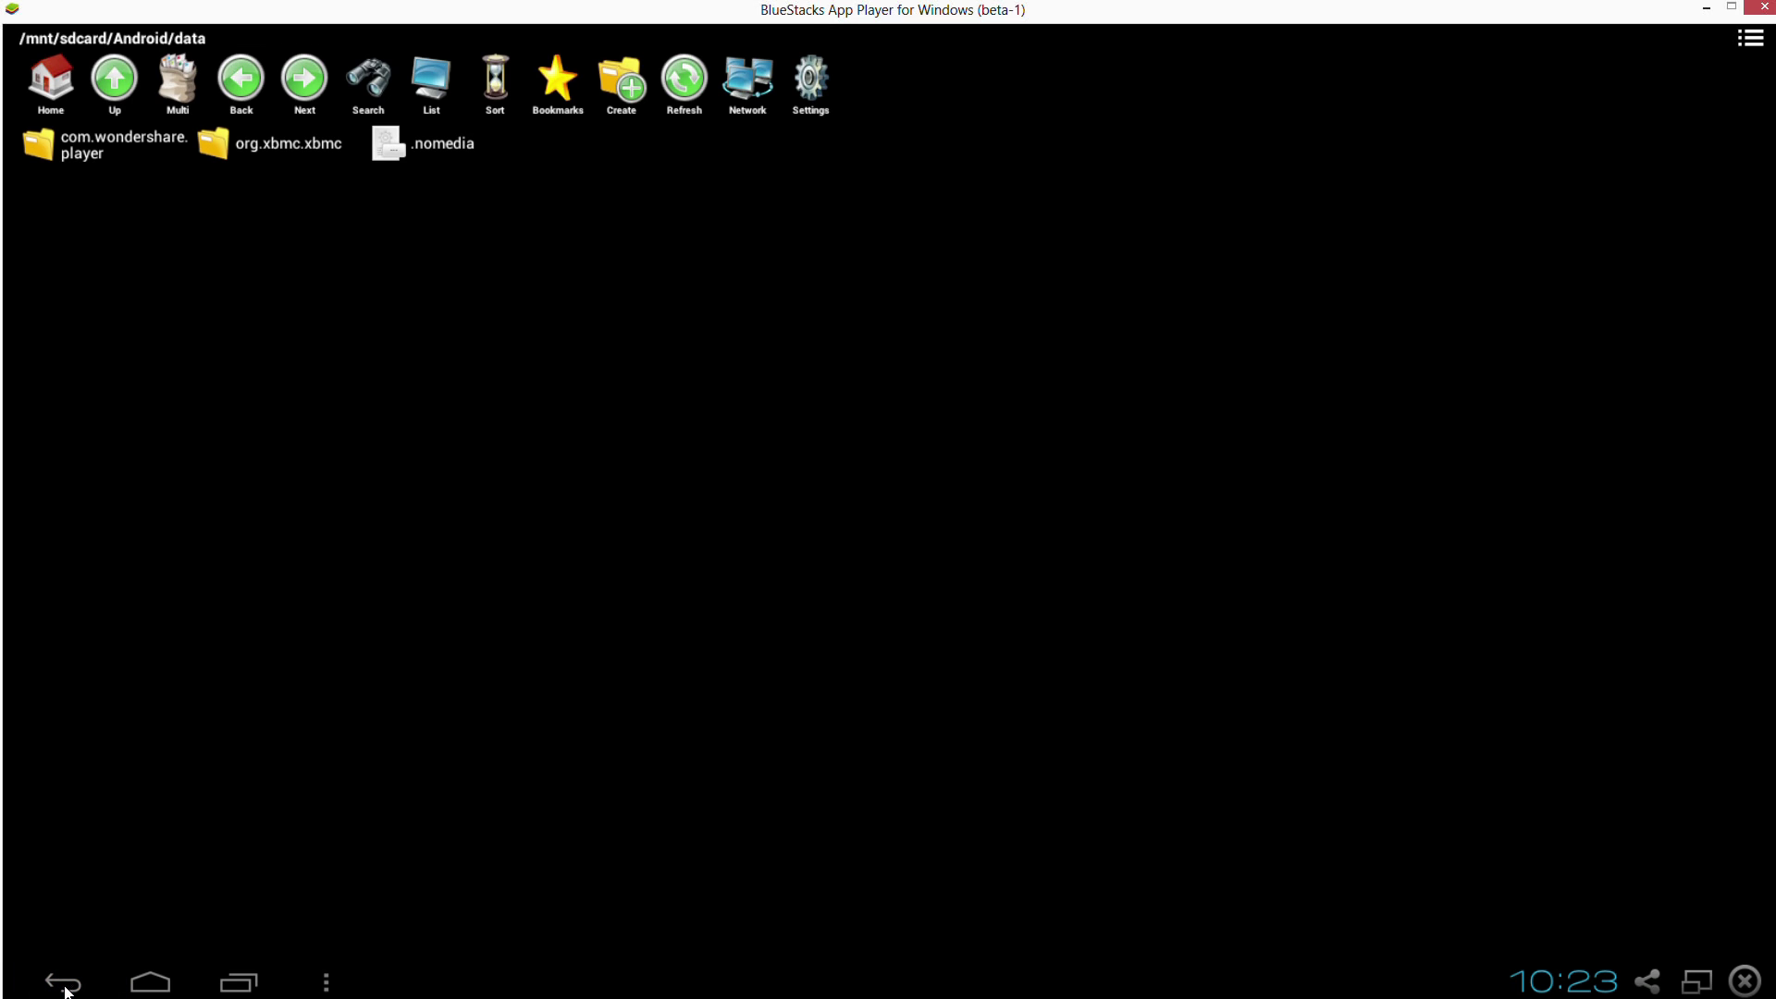
left_click(68, 989)
left_click(67, 989)
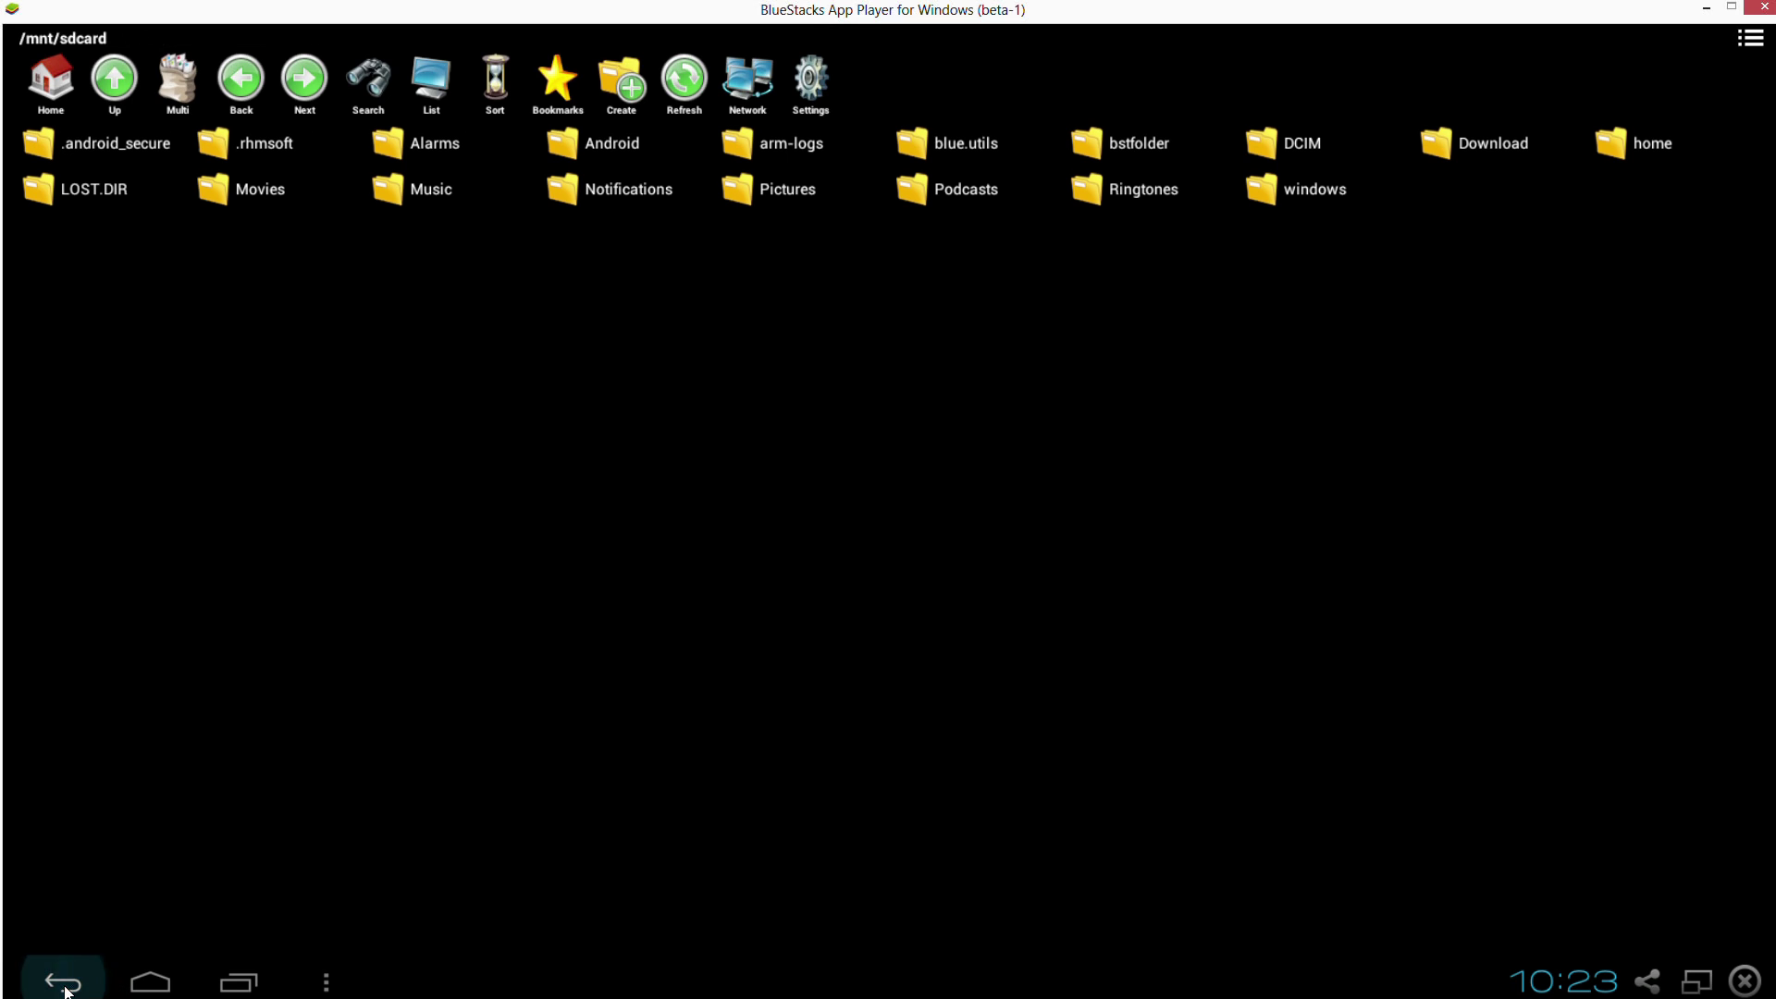
left_click(66, 990)
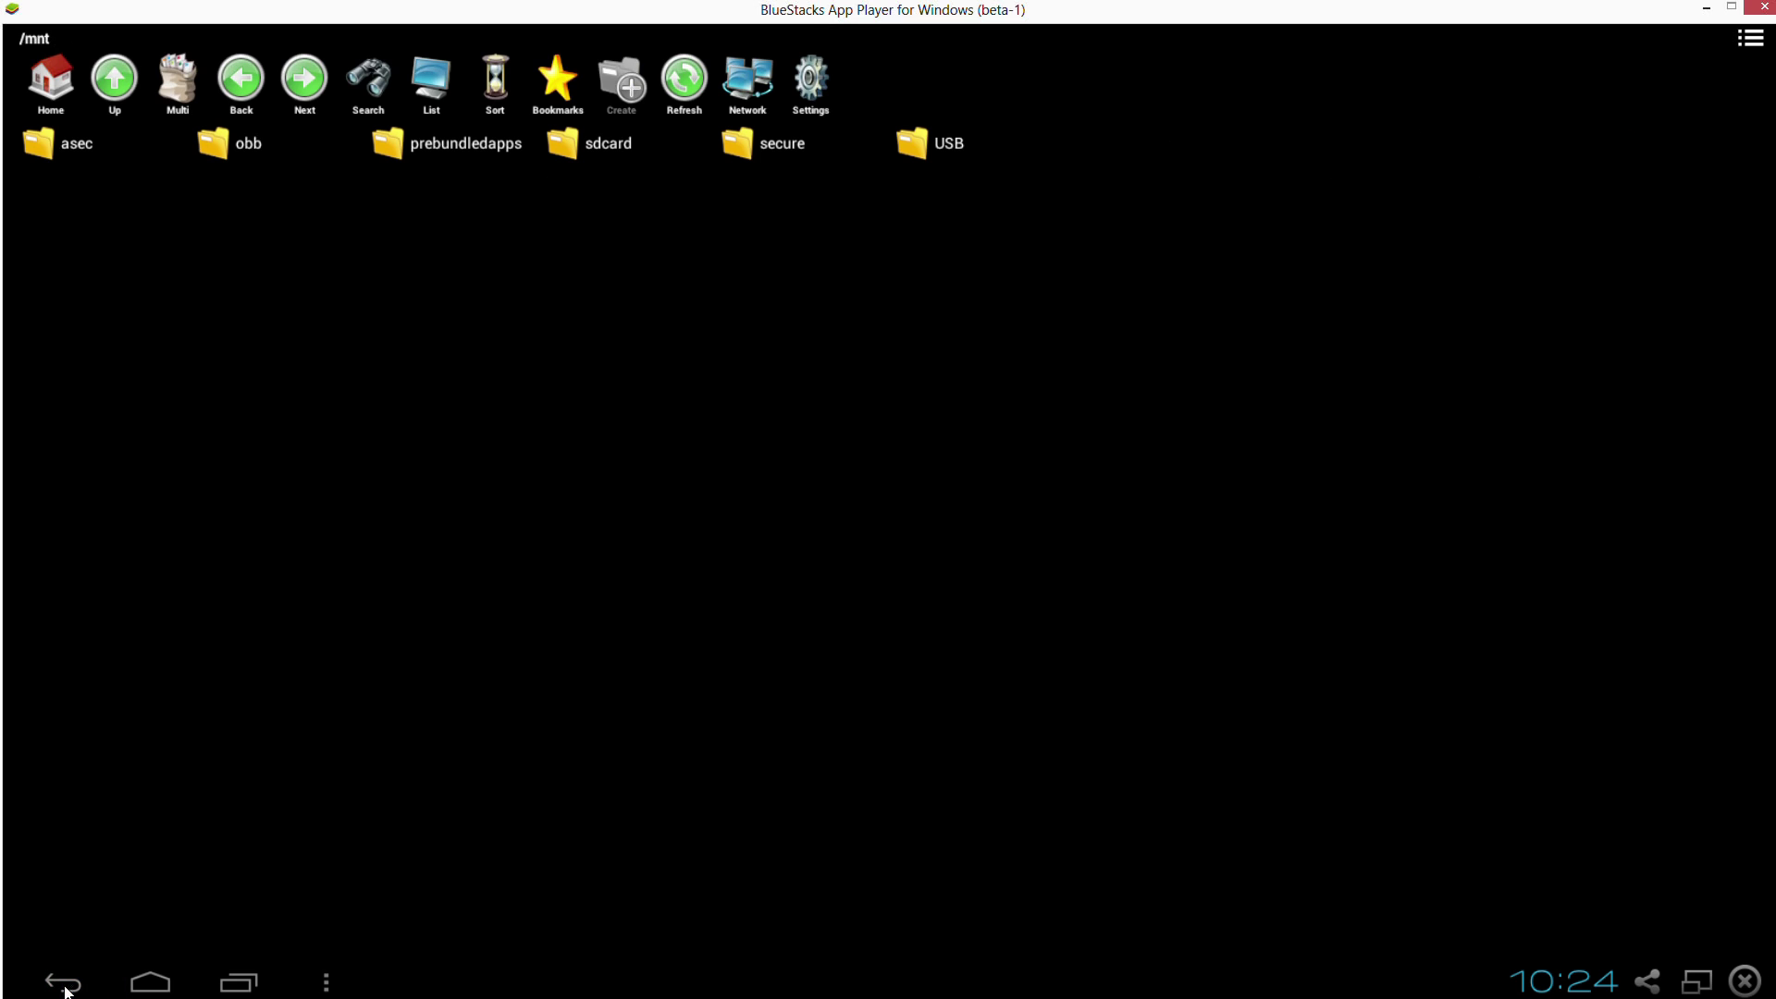
left_click(67, 989)
left_click(67, 989)
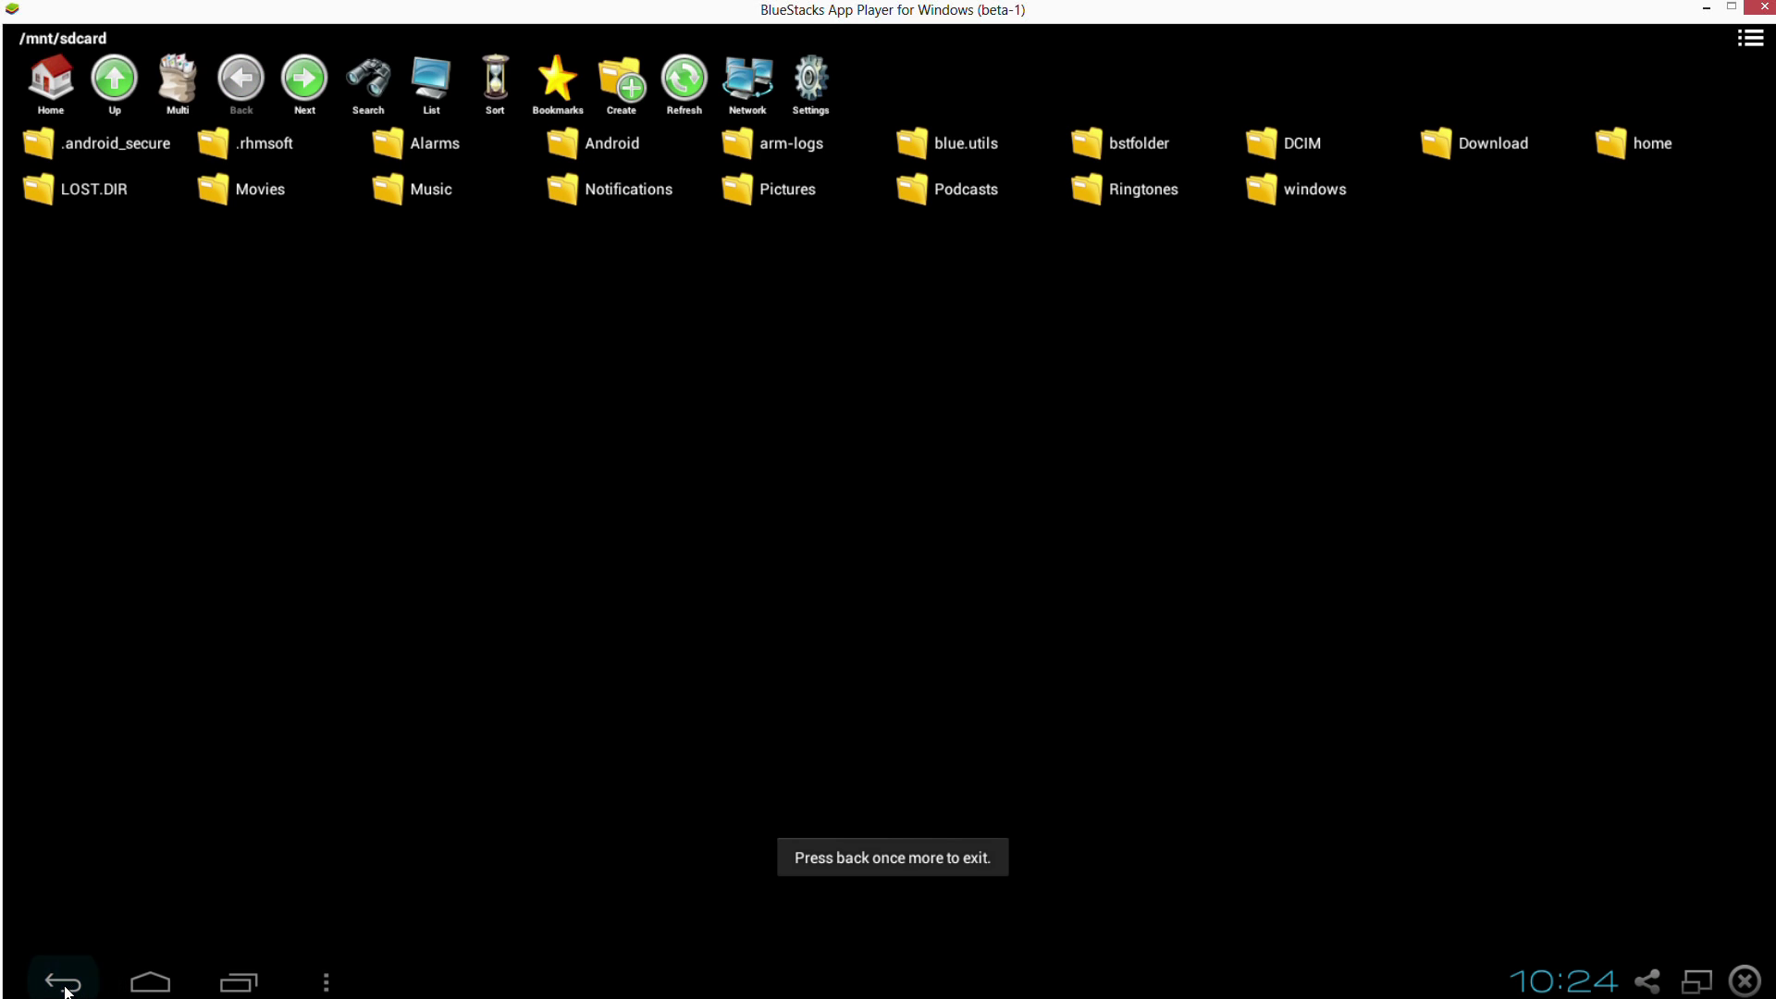
left_click(67, 988)
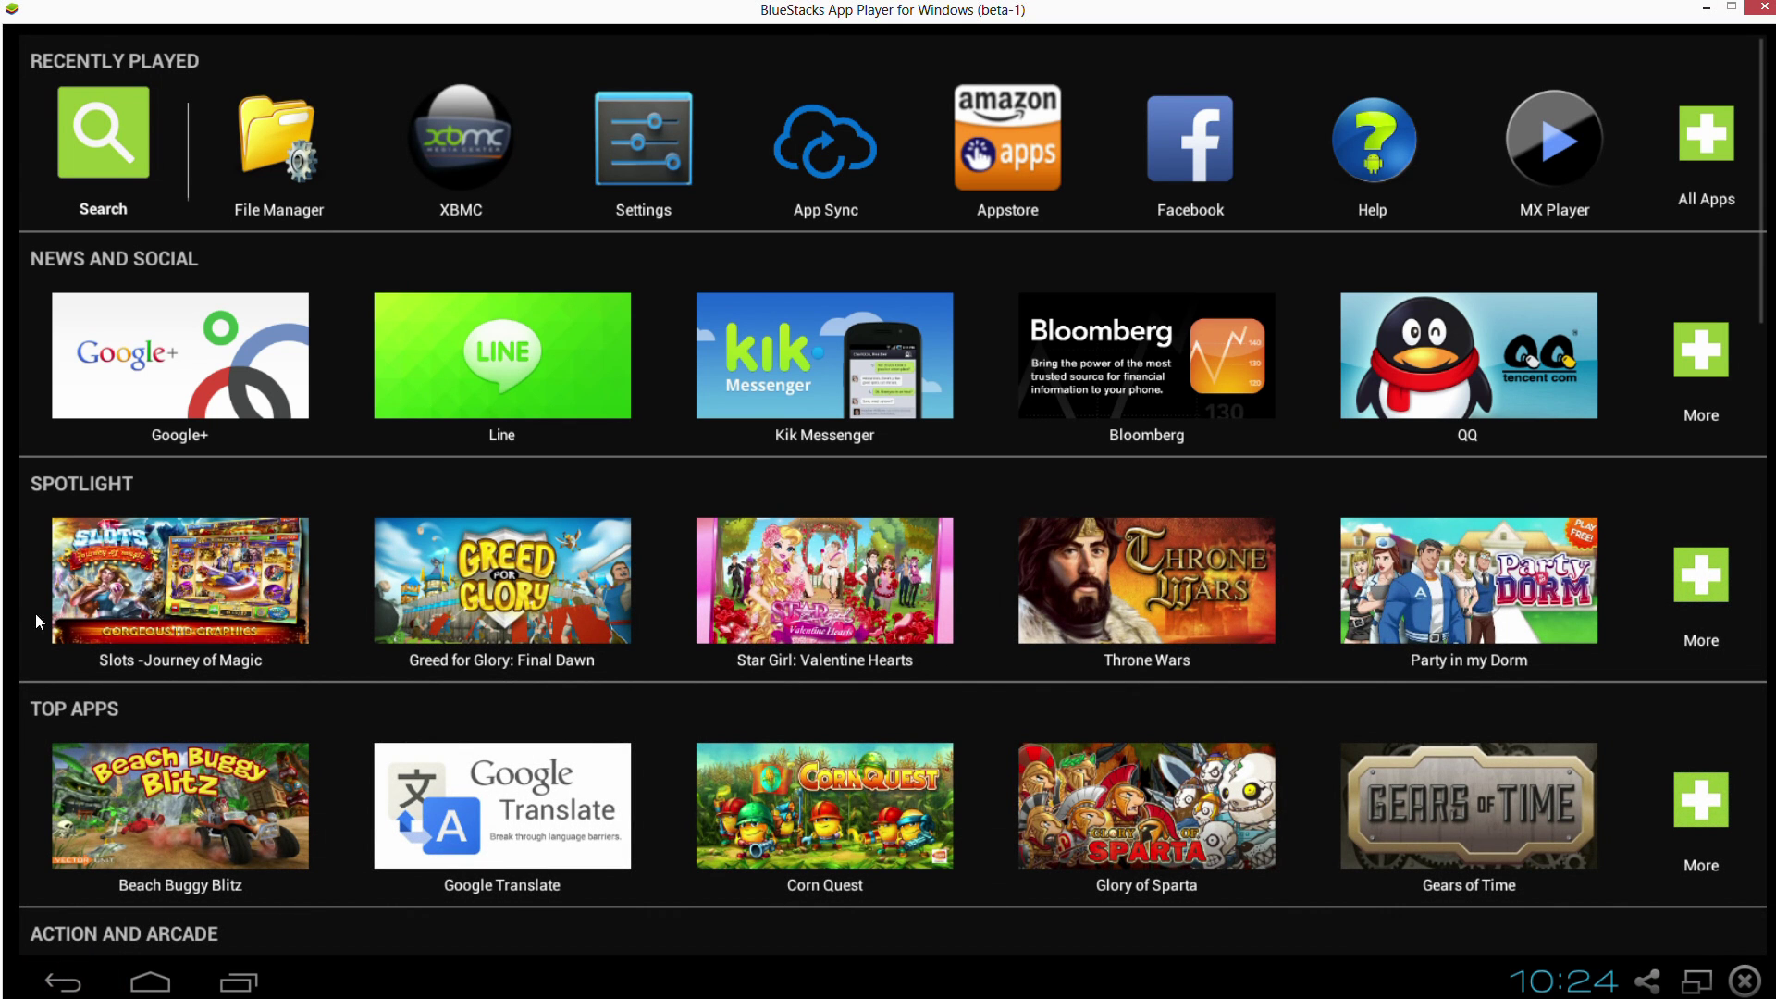
Search Google Play for "allcast", open the AllCast Premium app page, and look through its description and reviews.
left_click(98, 158)
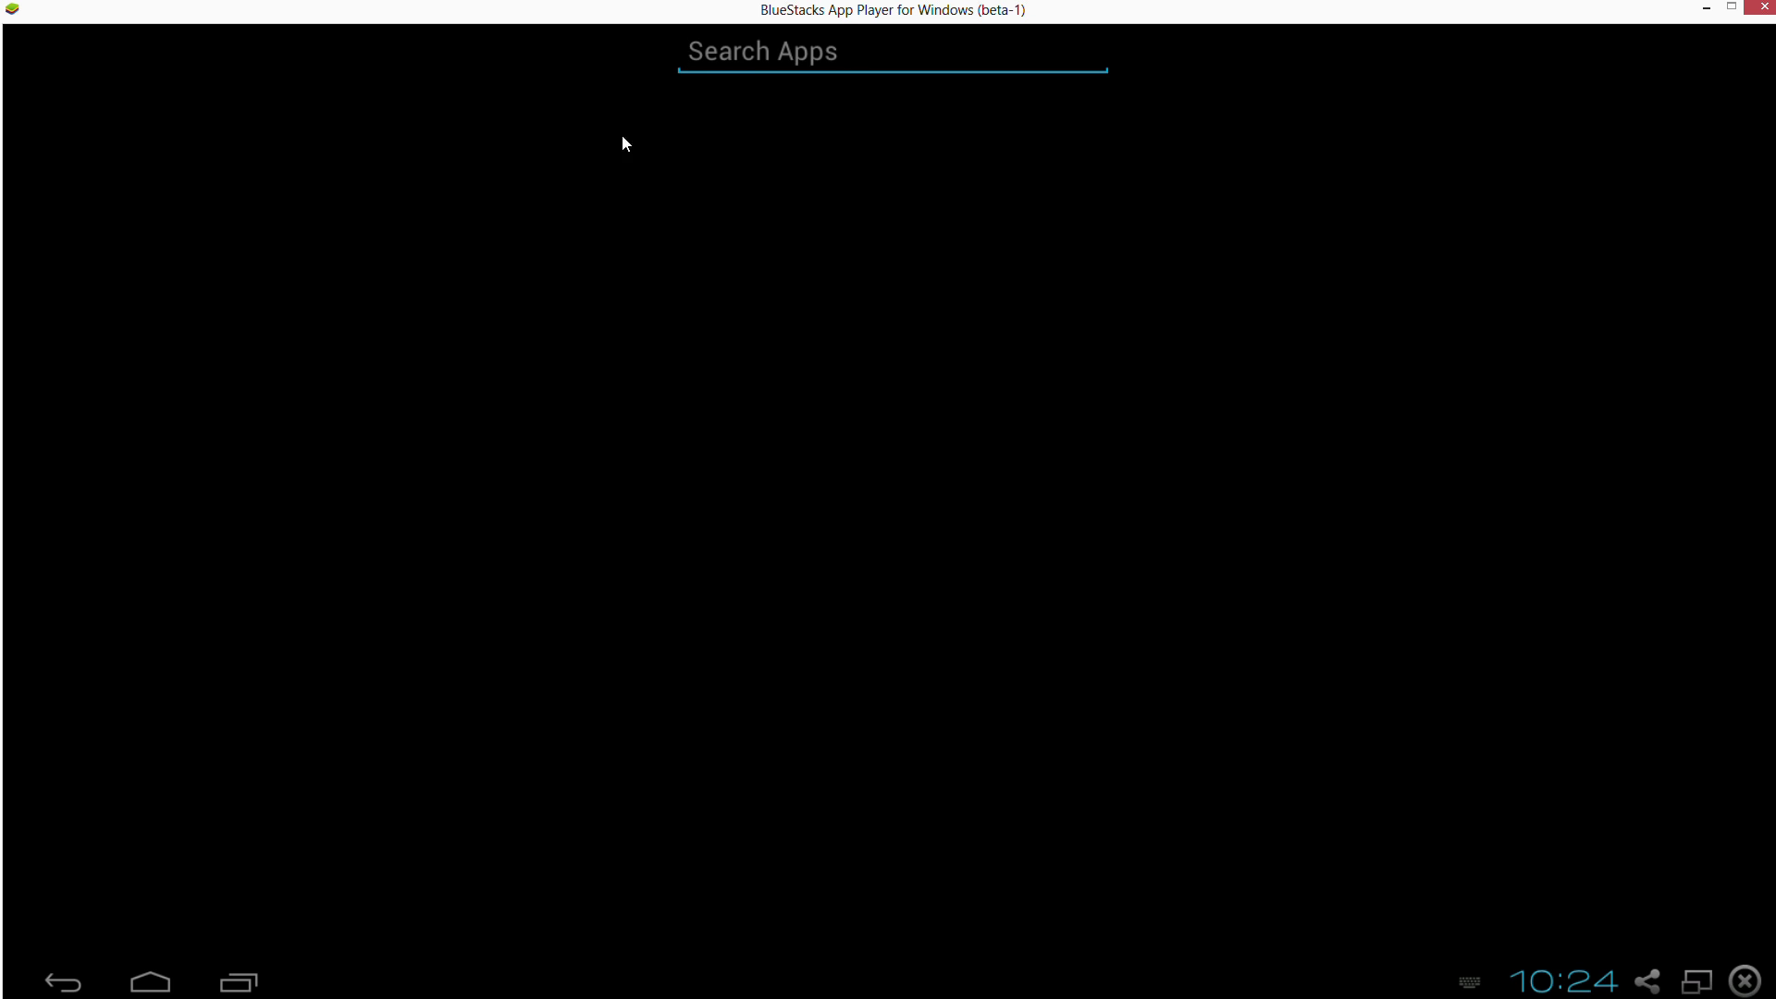
type("al")
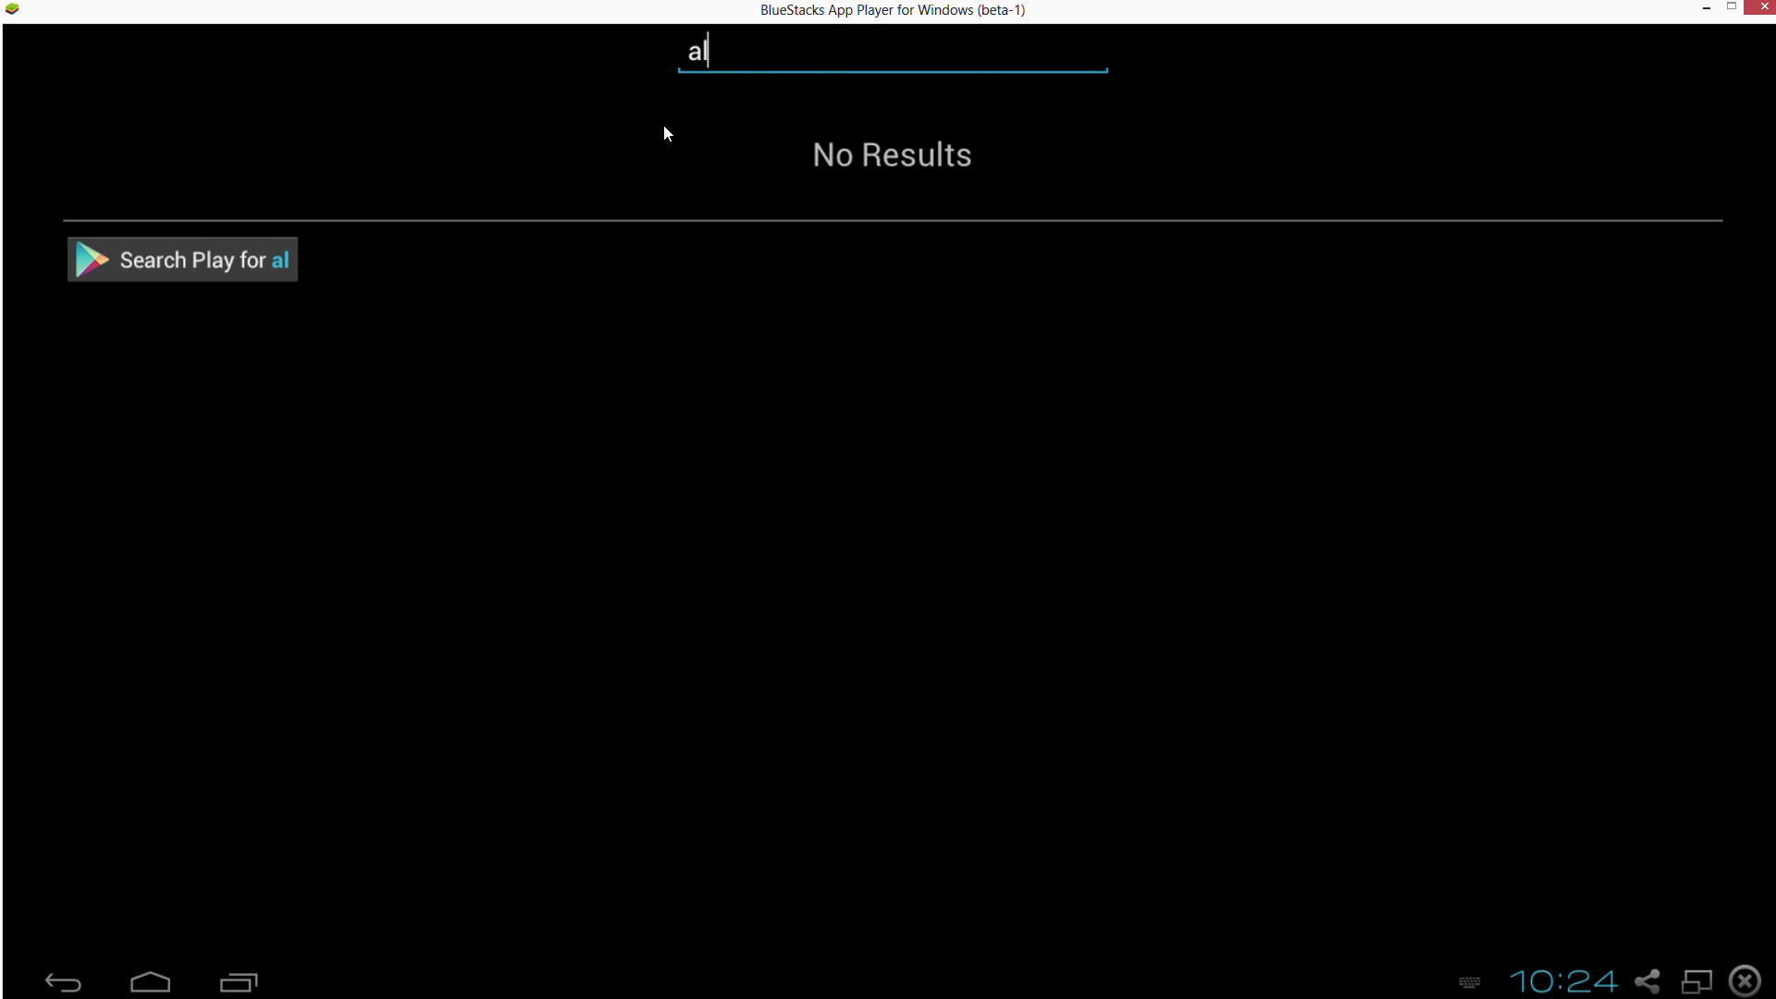
type("lcast")
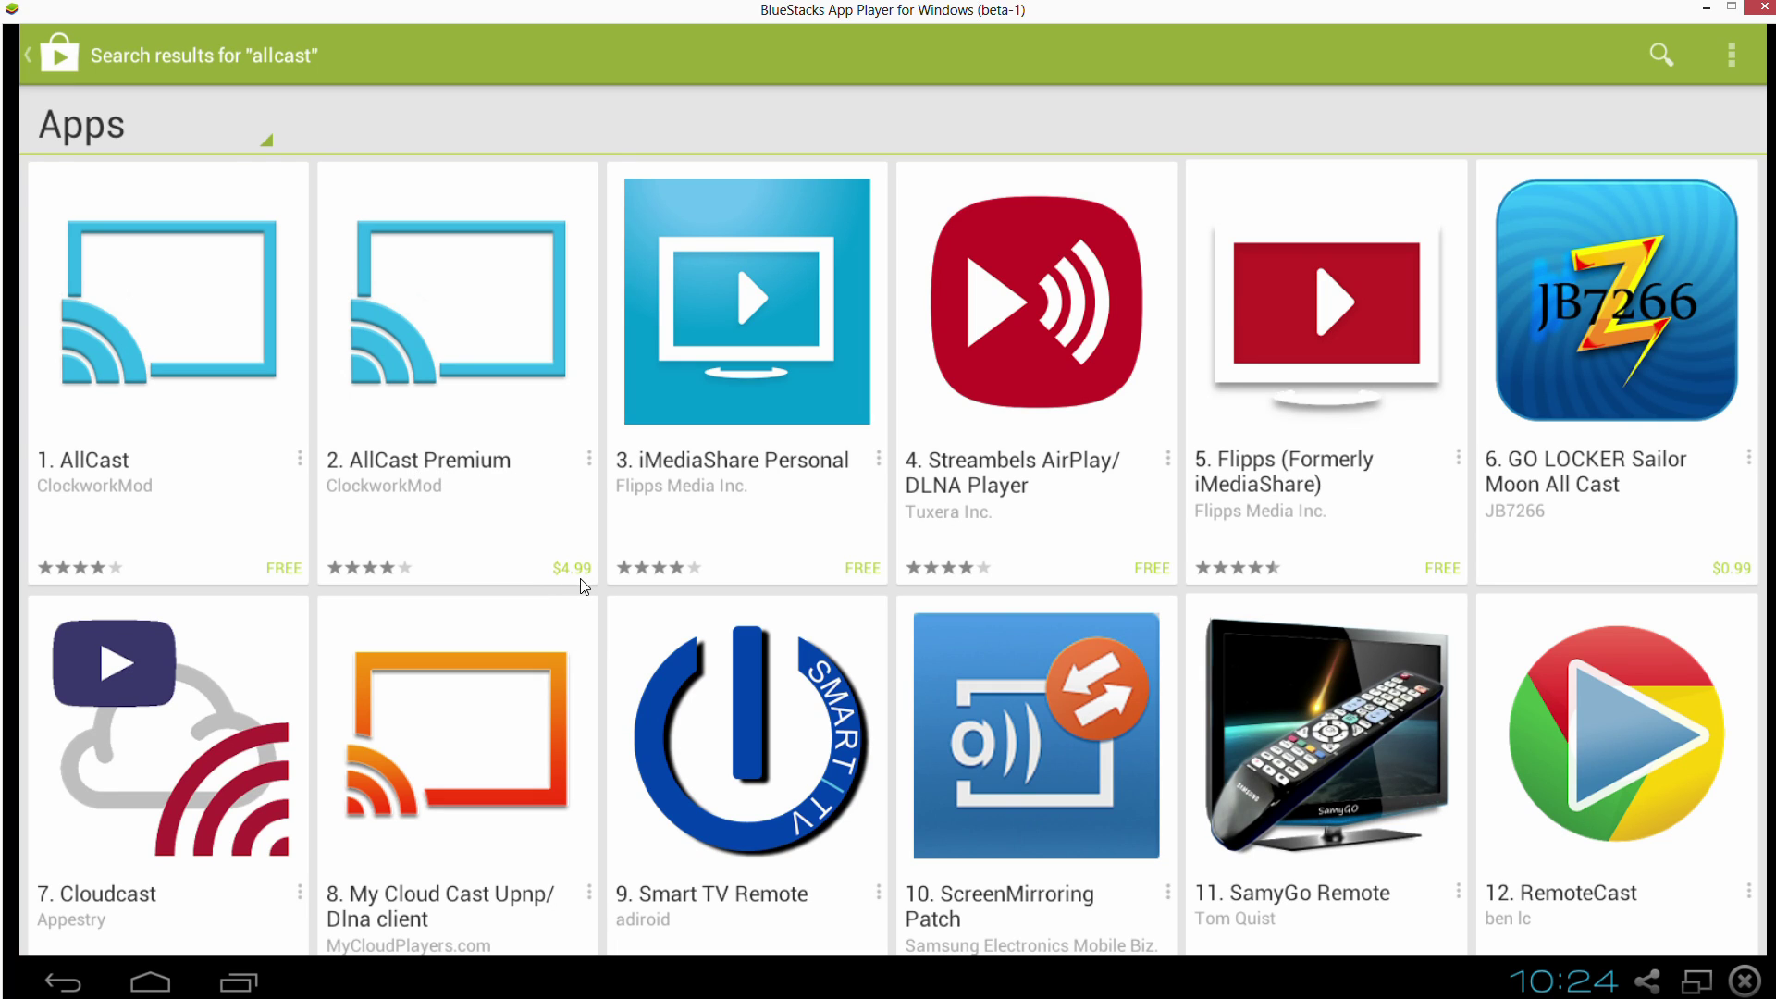
left_click(392, 332)
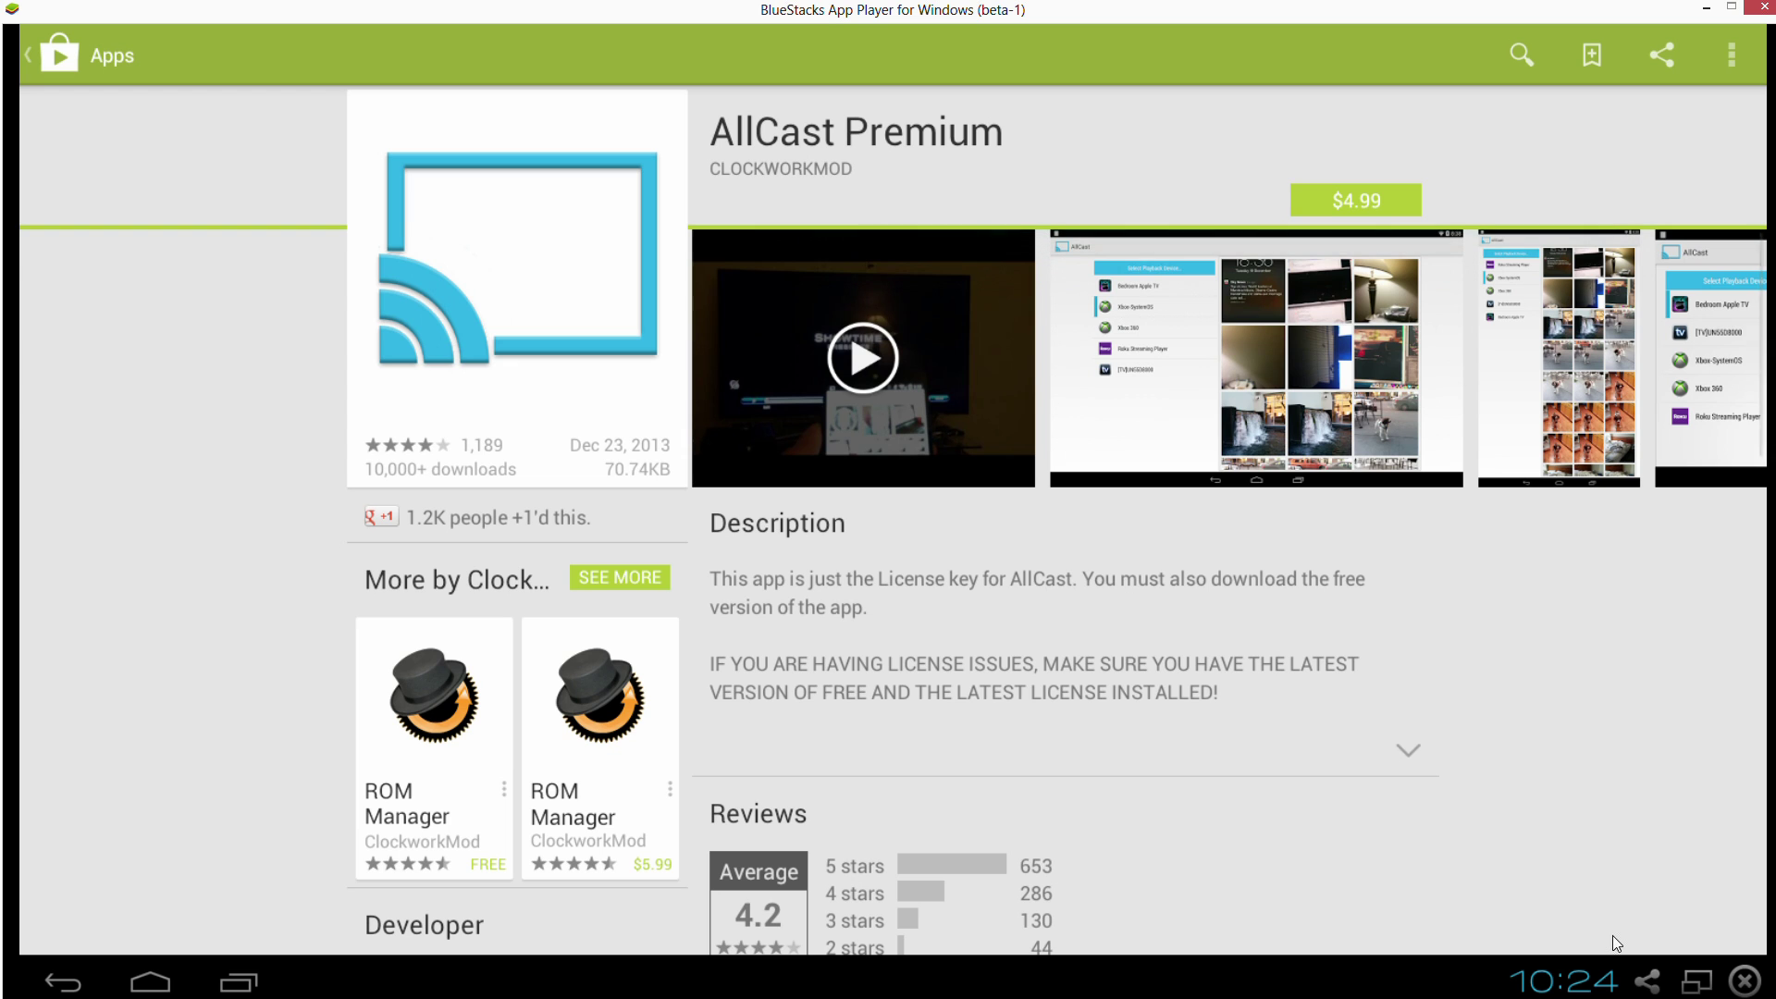
scroll(1612, 935, "down", 5)
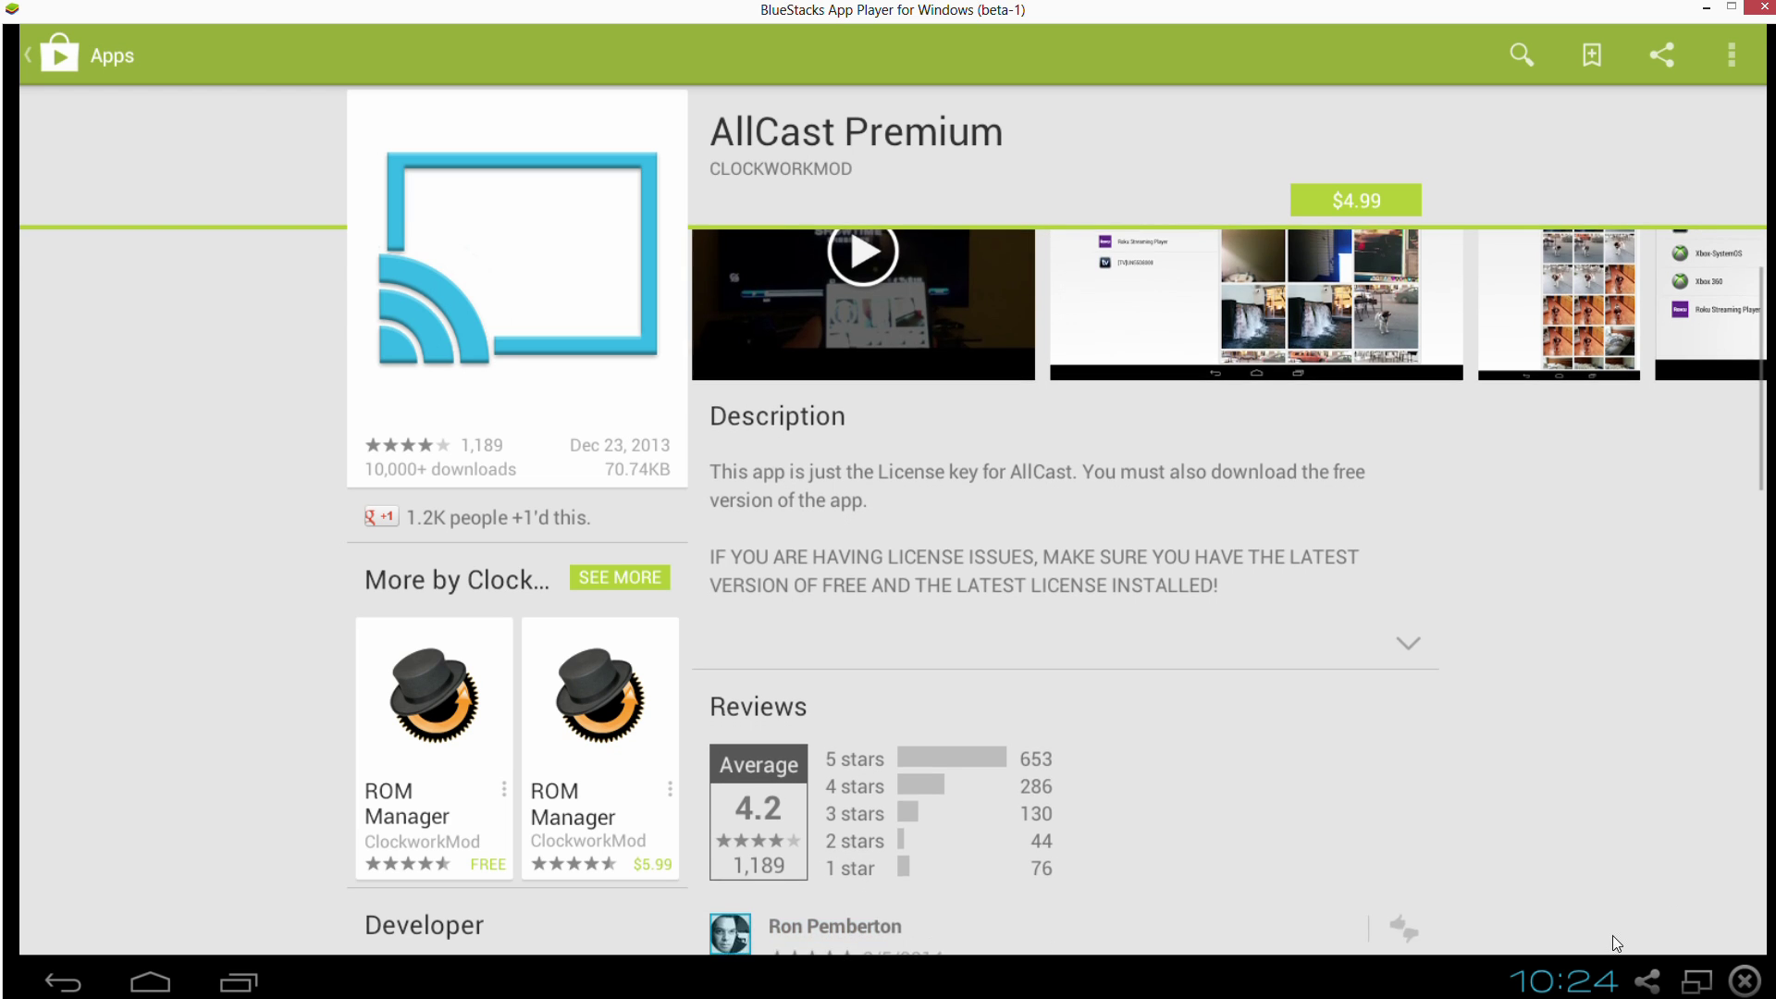
scroll(1613, 936, "down", 2)
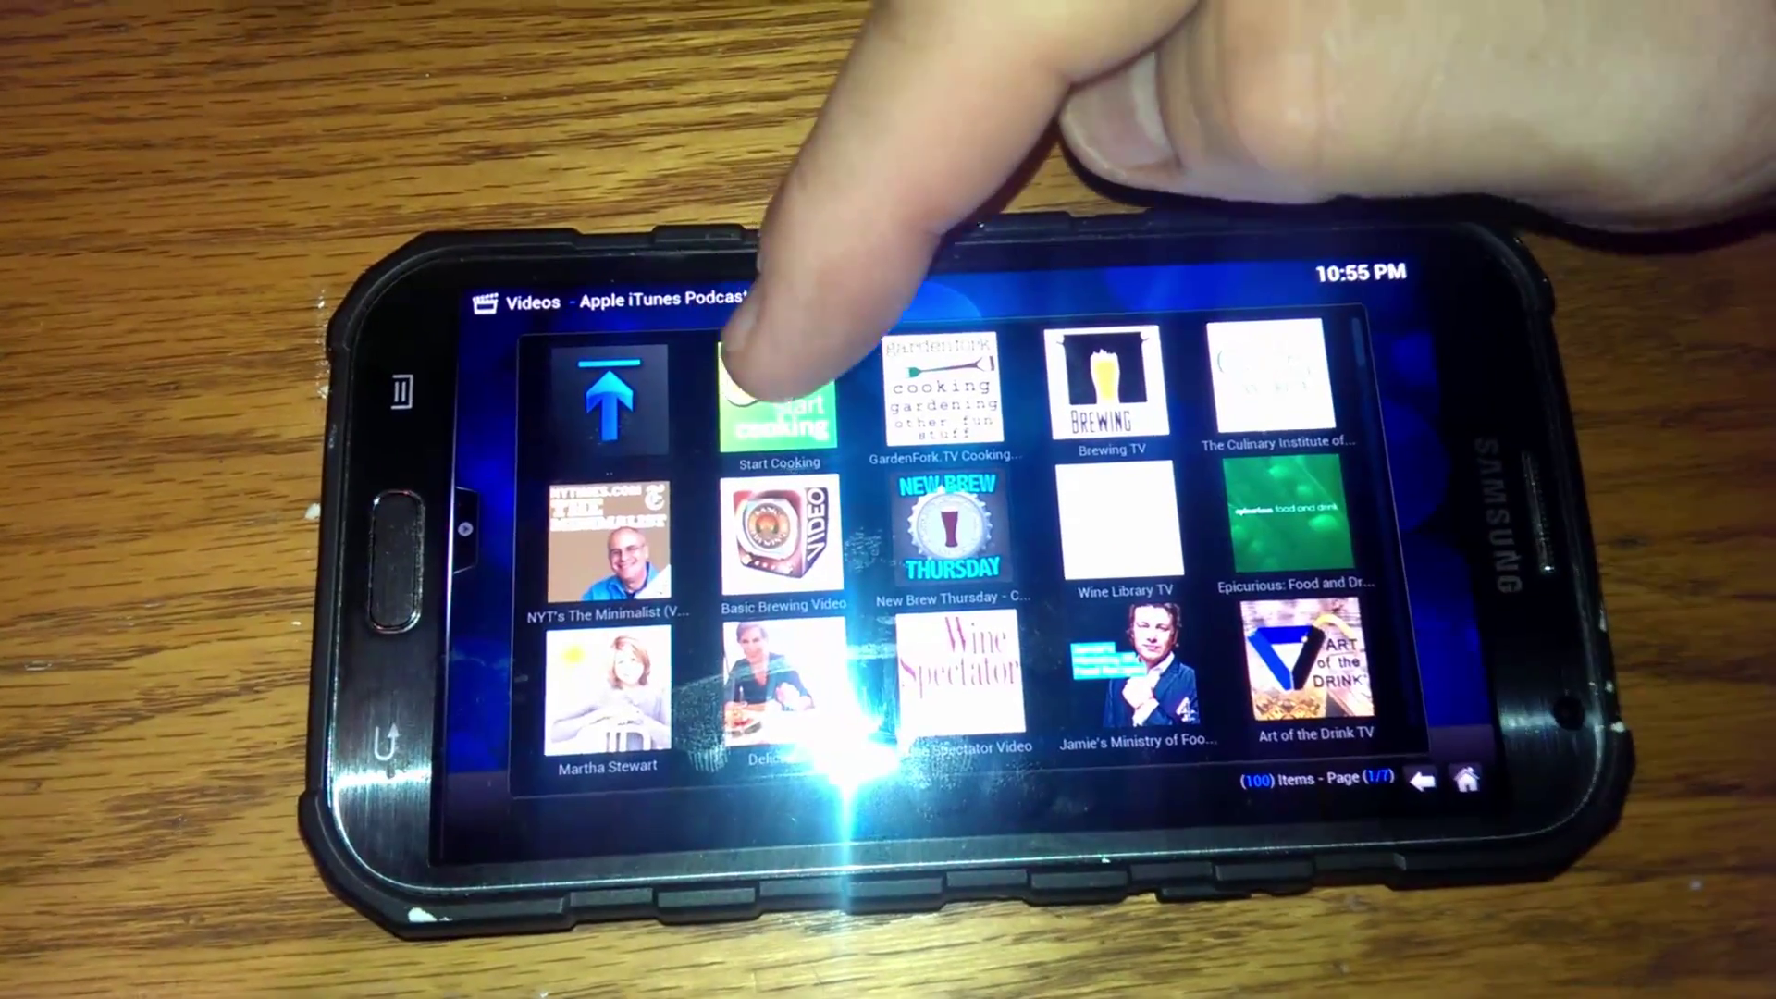
left_click(754, 398)
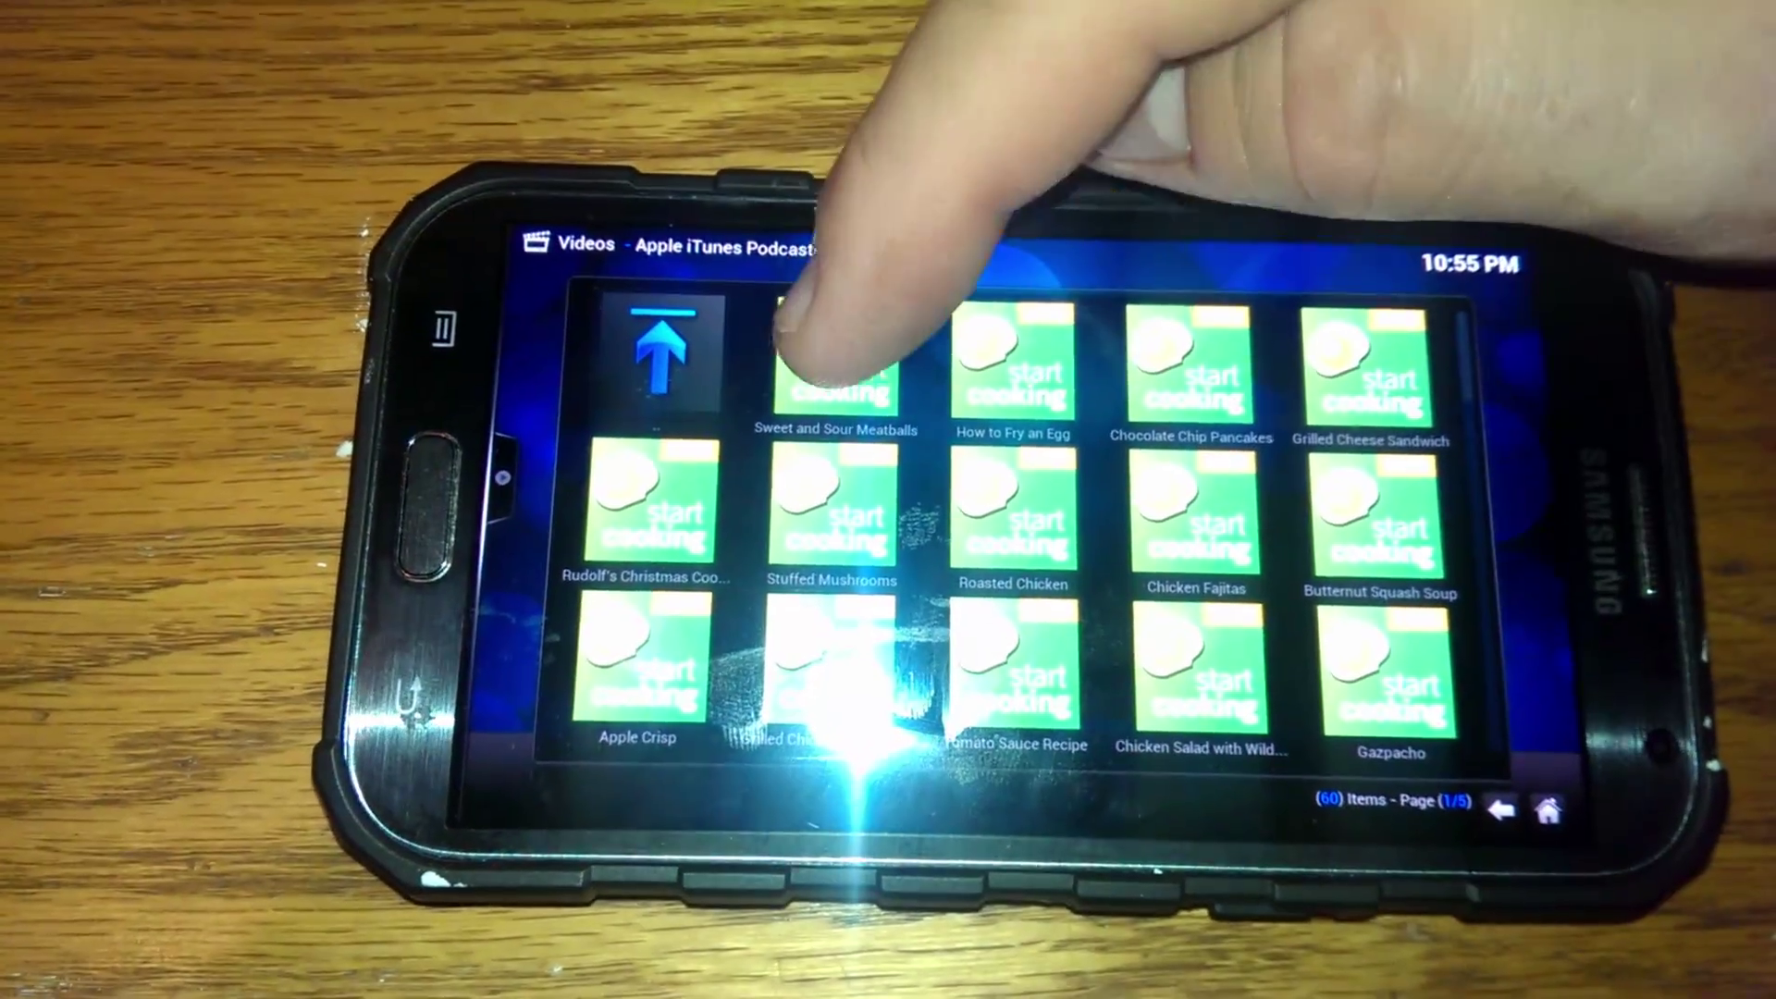
left_click(832, 375)
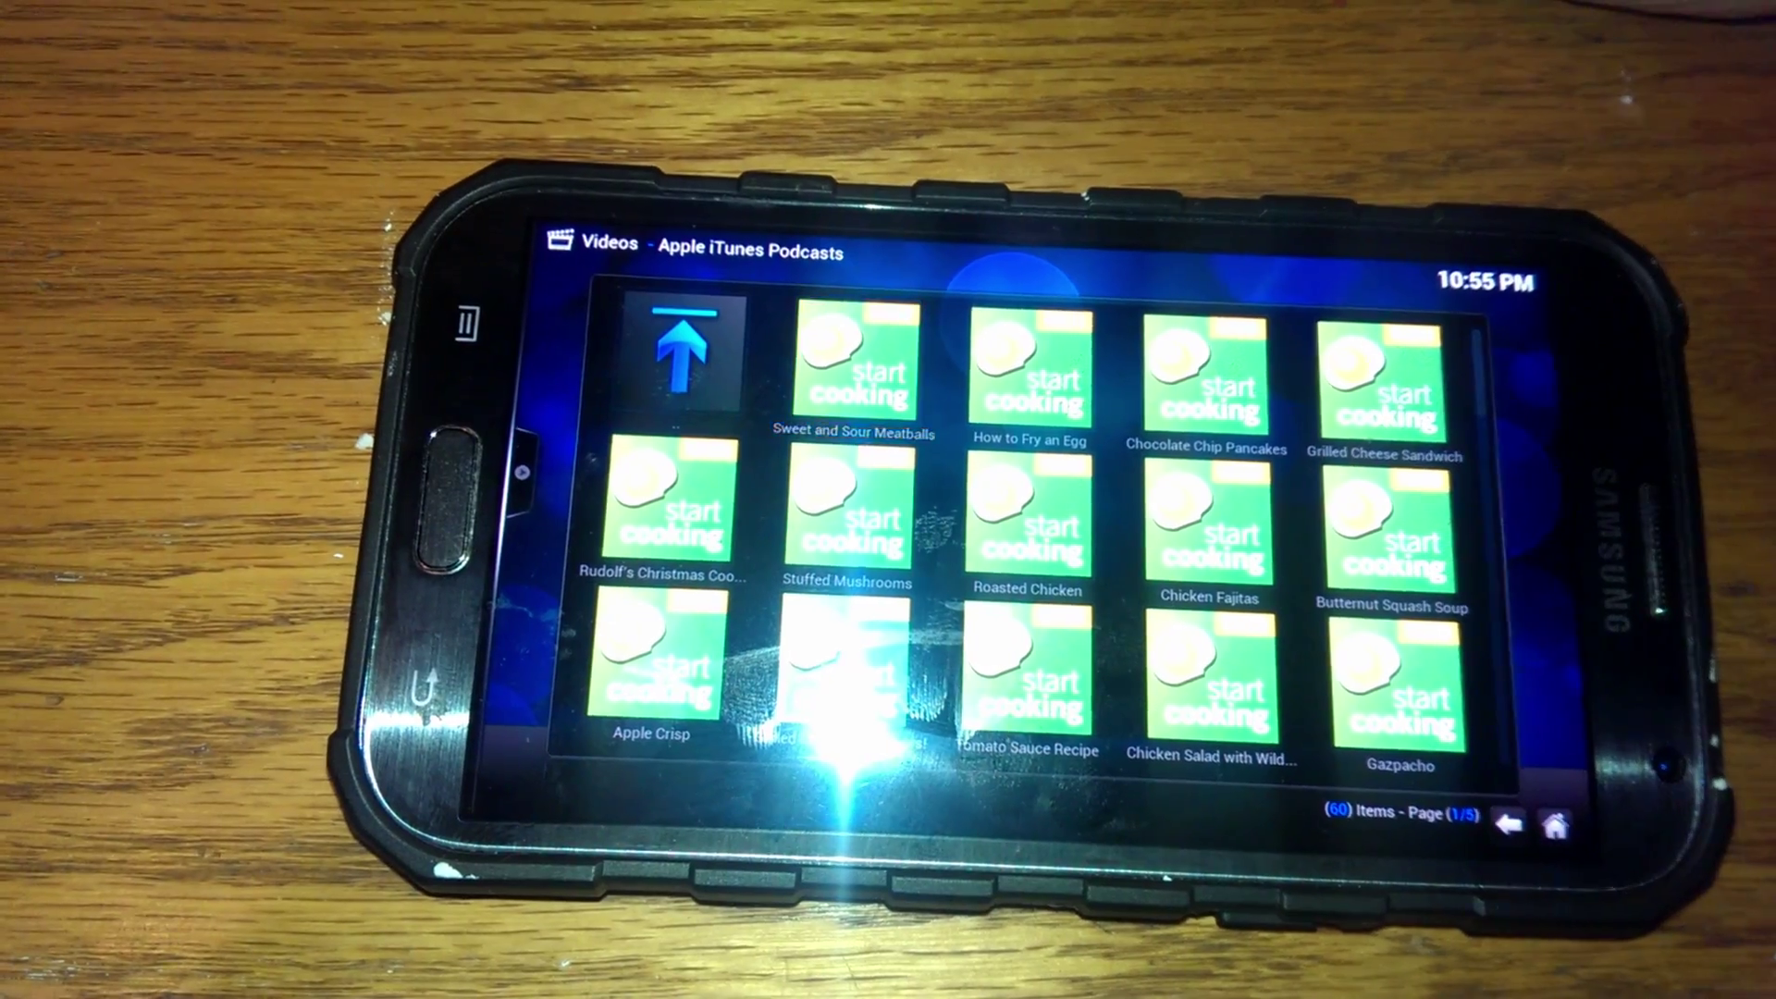